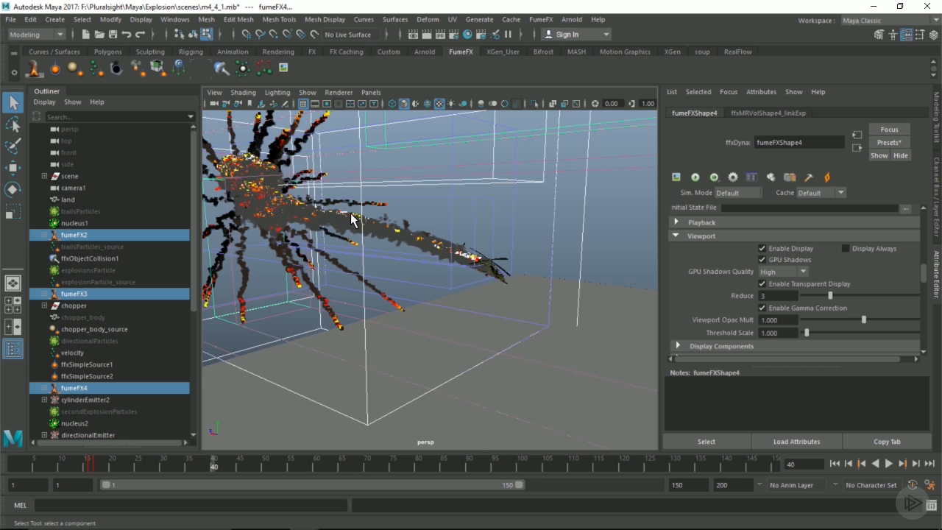
# Step: Add fumeFX5 to the selected FumeFX containers, group them all, and name the group fluids
pyautogui.keyDown('alt'); pyautogui.moveTo(355, 232); pyautogui.dragTo(495, 246, button='right'); pyautogui.keyUp('alt')
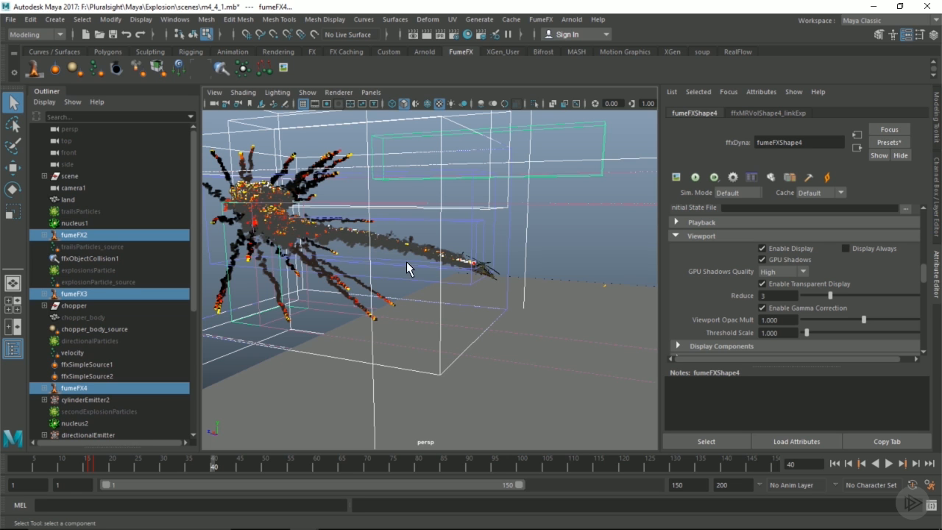
pyautogui.keyDown('alt'); pyautogui.moveTo(457, 269); pyautogui.dragTo(482, 254); pyautogui.keyUp('alt')
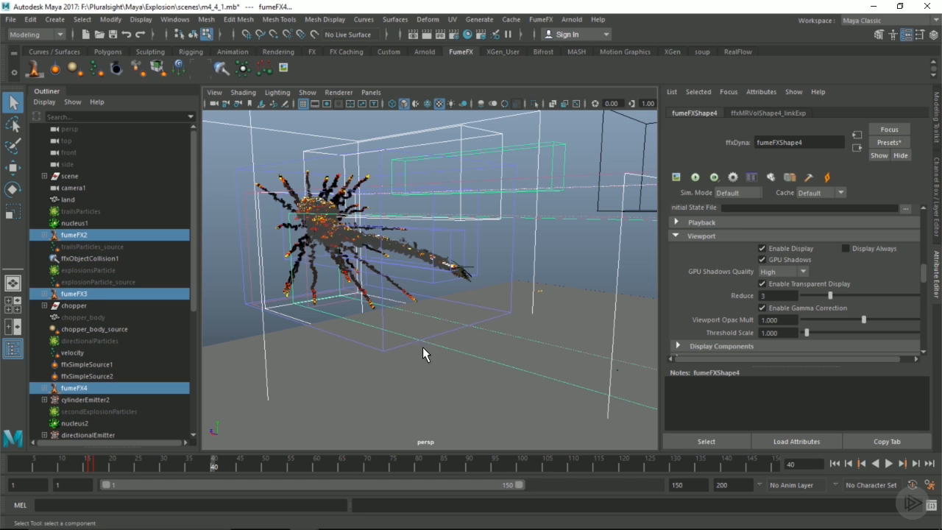
pyautogui.keyDown('alt'); pyautogui.moveTo(388, 273); pyautogui.dragTo(360, 271); pyautogui.keyUp('alt')
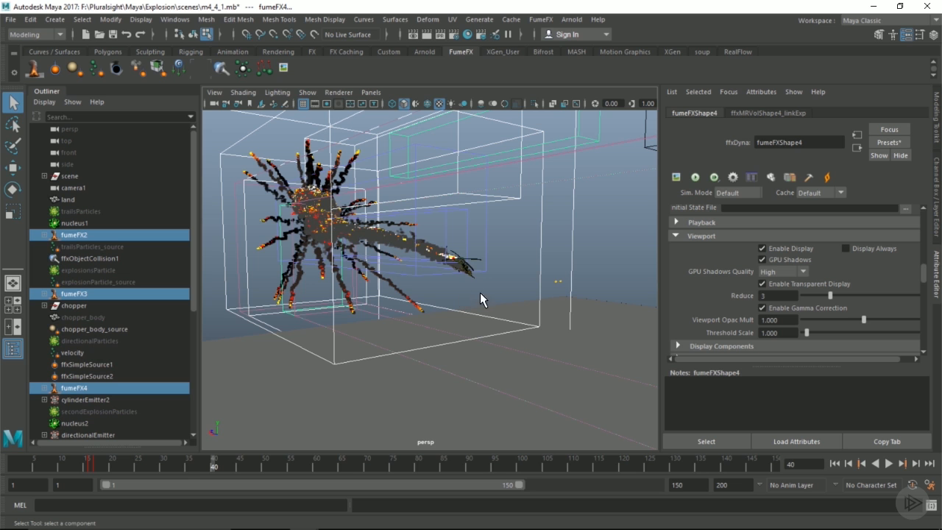
pyautogui.keyDown('alt'); pyautogui.moveTo(488, 288); pyautogui.dragTo(499, 293); pyautogui.keyUp('alt')
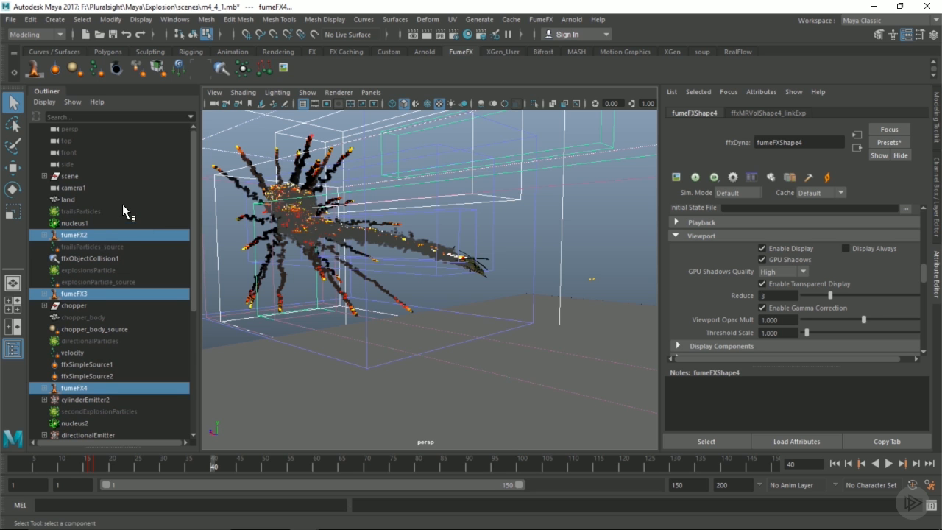
pyautogui.scroll(-5, 100, 225)
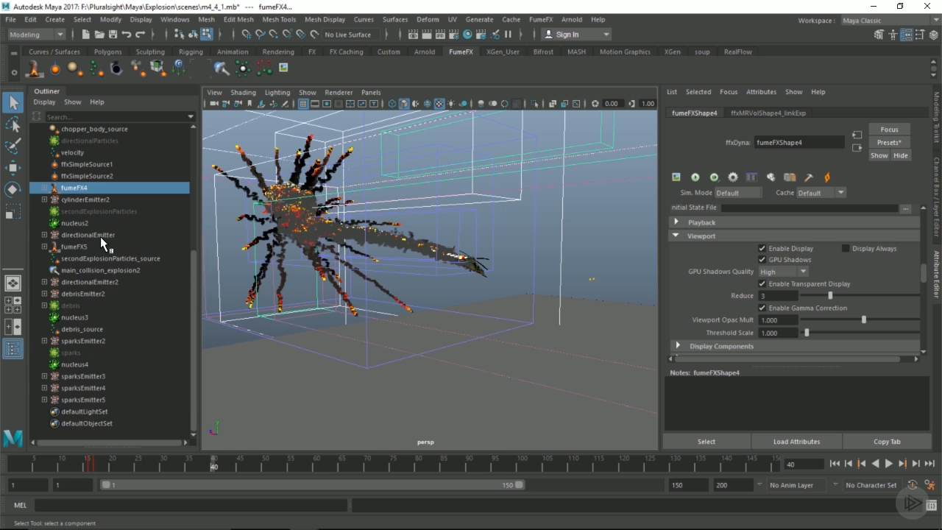
pyautogui.keyDown('ctrl'); pyautogui.click(80, 247); pyautogui.keyUp('ctrl')
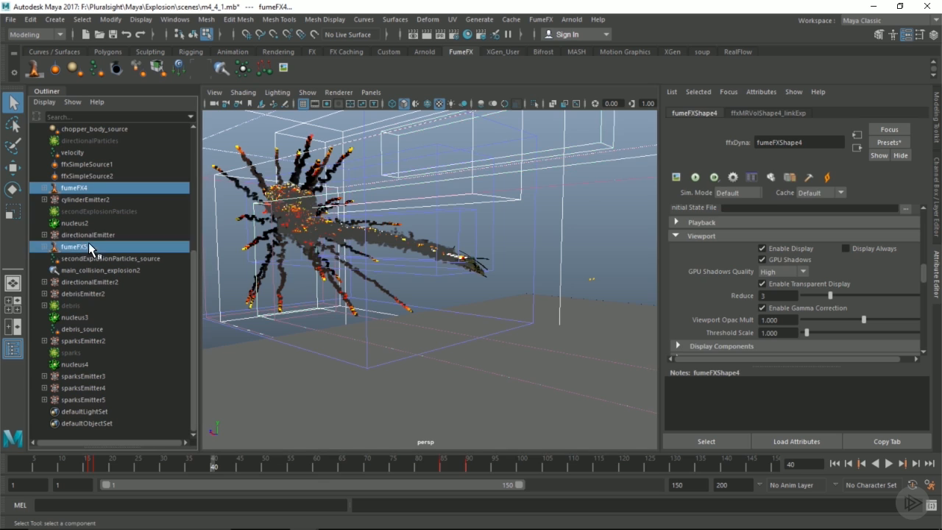
pyautogui.hotkey('ctrl', 'g')
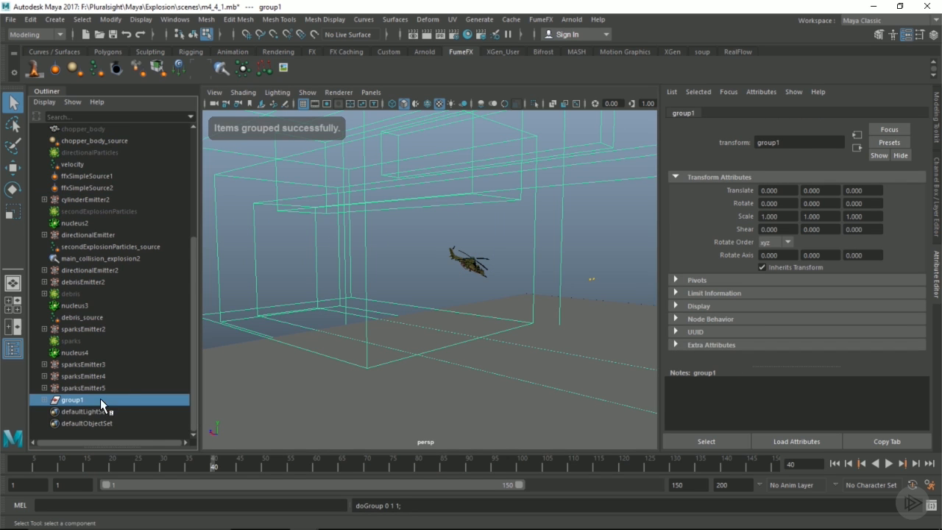
pyautogui.doubleClick(73, 400)
pyautogui.write('fluids')
pyautogui.press('Return')
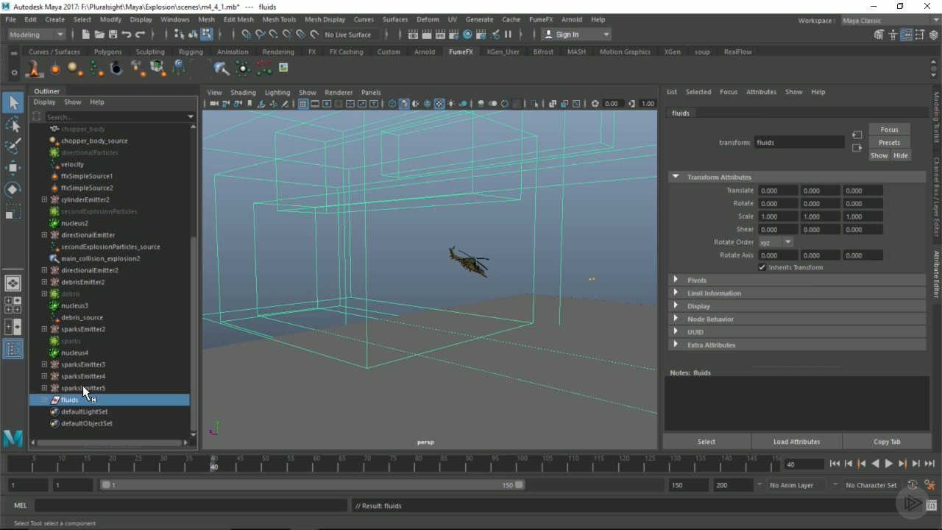
# Step: Group all particle systems, nuclei, emitters, velocity, and the particle and simple sources, and name the group particlesEmitters
pyautogui.click(82, 387)
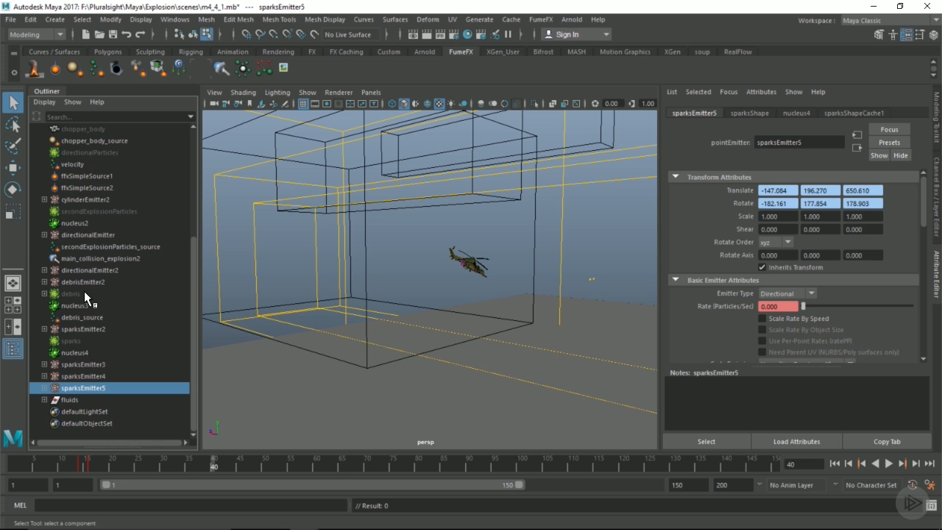
pyautogui.keyDown('shift'); pyautogui.click(90, 270); pyautogui.keyUp('shift')
pyautogui.scroll(5, 90, 265)
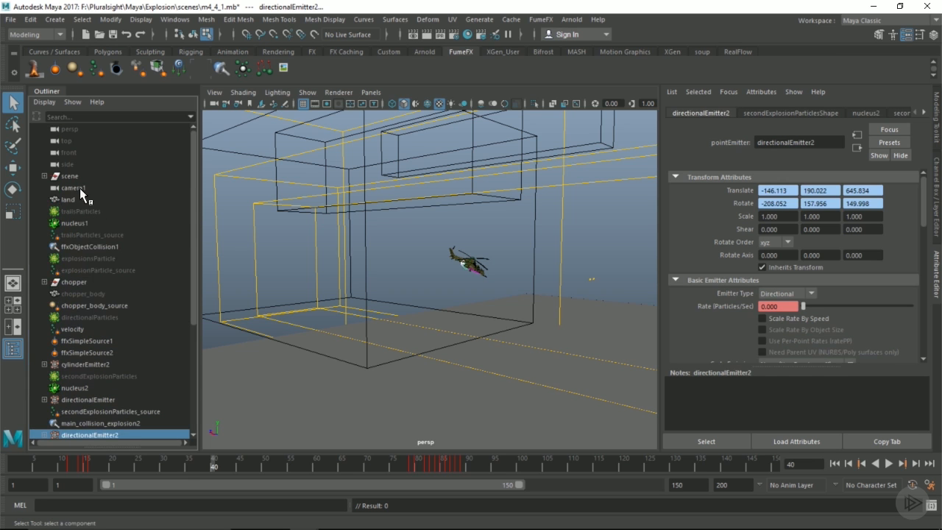
pyautogui.keyDown('ctrl'); pyautogui.click(79, 211); pyautogui.keyUp('ctrl')
pyautogui.keyDown('ctrl'); pyautogui.click(81, 223); pyautogui.keyUp('ctrl')
pyautogui.keyDown('ctrl'); pyautogui.click(81, 235); pyautogui.keyUp('ctrl')
pyautogui.keyDown('ctrl'); pyautogui.click(80, 258); pyautogui.keyUp('ctrl')
pyautogui.keyDown('ctrl'); pyautogui.click(80, 270); pyautogui.keyUp('ctrl')
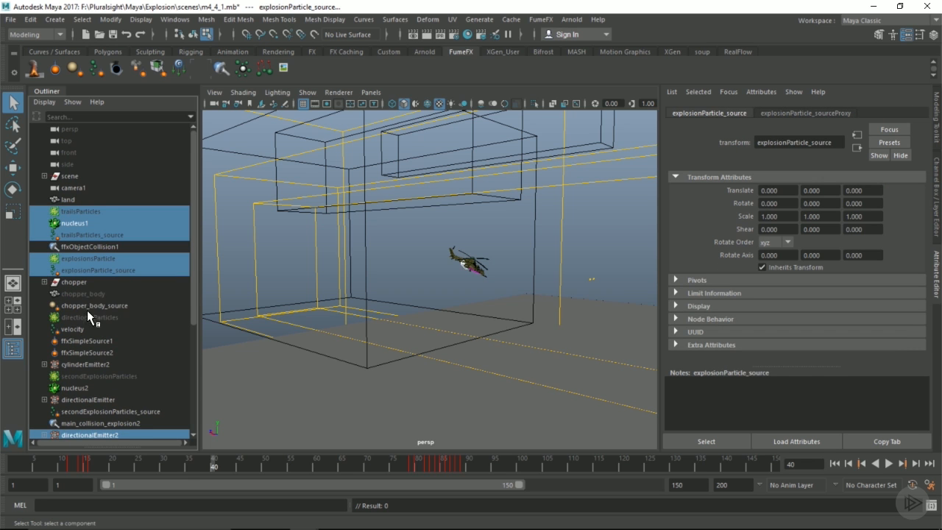
pyautogui.keyDown('ctrl'); pyautogui.click(83, 318); pyautogui.keyUp('ctrl')
pyautogui.moveTo(83, 317)
pyautogui.keyDown('ctrl'); pyautogui.mouseDown()
pyautogui.moveTo(81, 387)
pyautogui.moveTo(92, 305)
pyautogui.mouseUp(); pyautogui.keyUp('ctrl')
pyautogui.scroll(-3, 95, 368)
pyautogui.scroll(3, 130, 274)
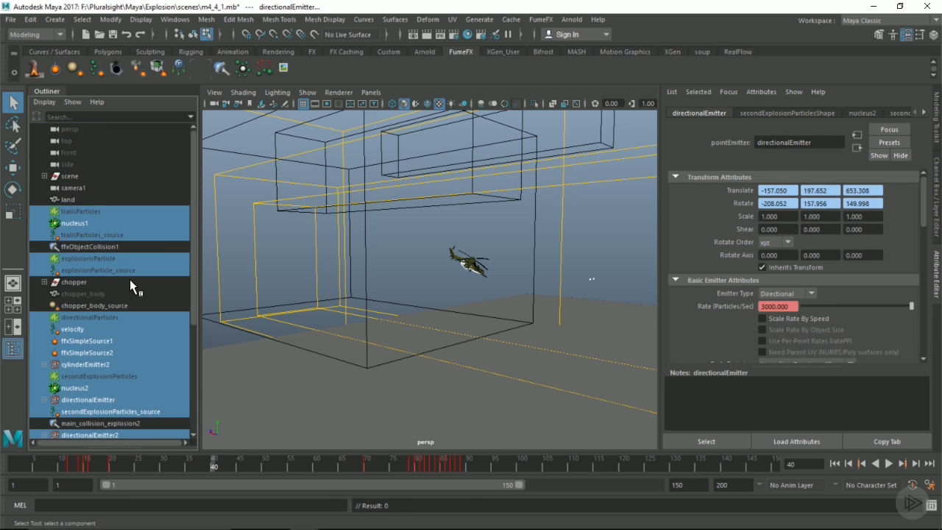
pyautogui.hotkey('ctrl', 'g')
pyautogui.doubleClick(75, 282)
pyautogui.write('particlesEmitter')
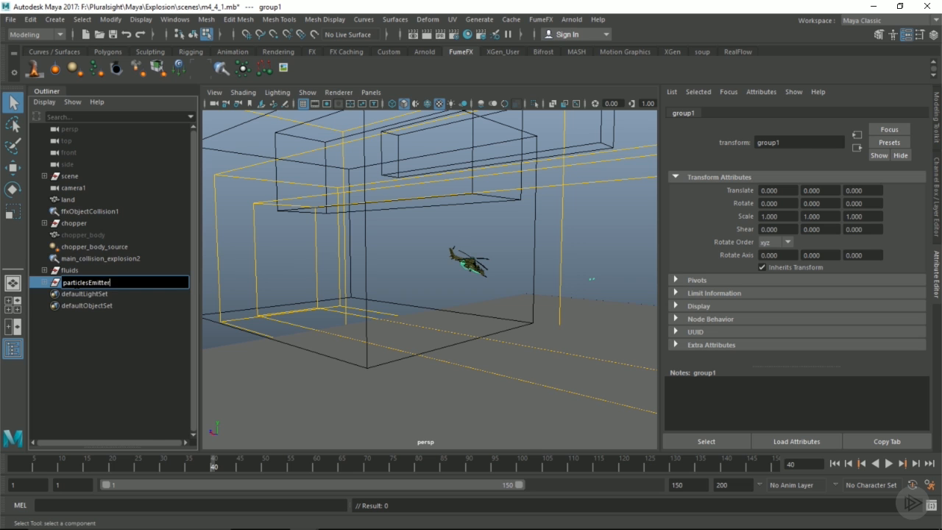
pyautogui.write('s')
pyautogui.press('Return')
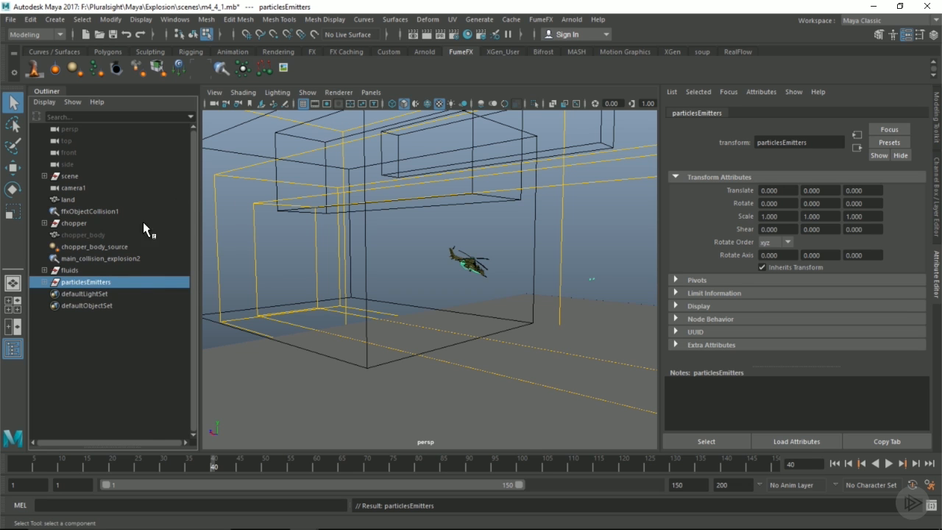
# Step: Reorder ffxObjectCollision1 next to main_collision_explosion2 and parent chopper_body_source under the particlesEmitters group
pyautogui.moveTo(83, 210); pyautogui.dragTo(96, 281, button='middle')
pyautogui.click(103, 235)
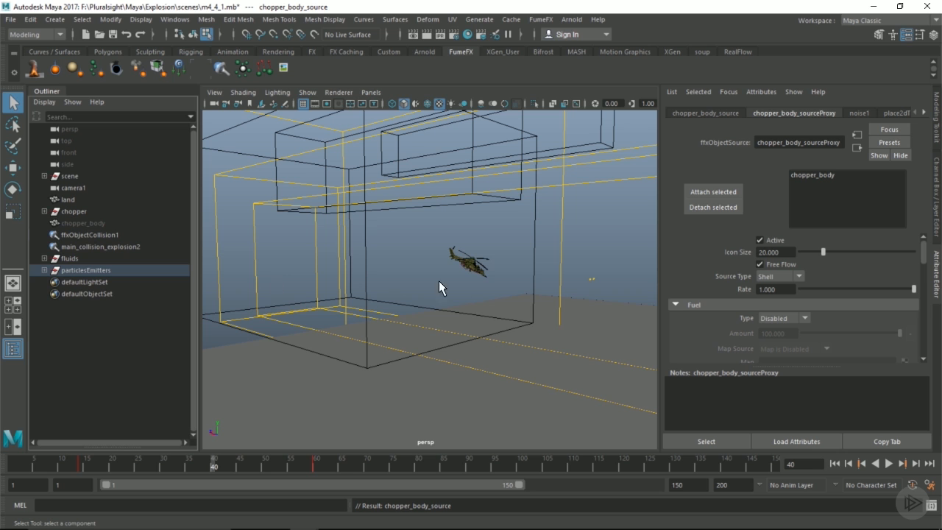
# Step: Create an Arnold skydome light in the scene
pyautogui.keyDown('alt'); pyautogui.moveTo(471, 278); pyautogui.dragTo(521, 219); pyautogui.keyUp('alt')
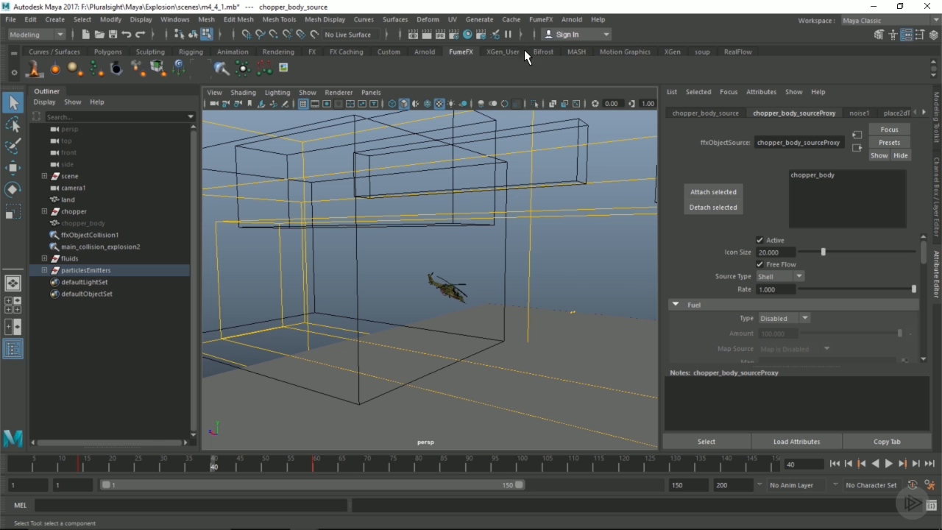
pyautogui.click(420, 51)
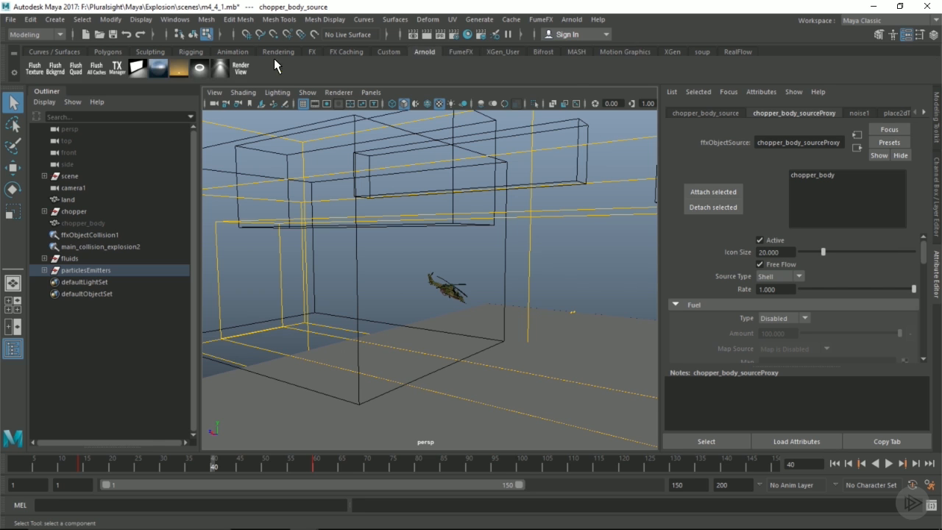
pyautogui.click(156, 68)
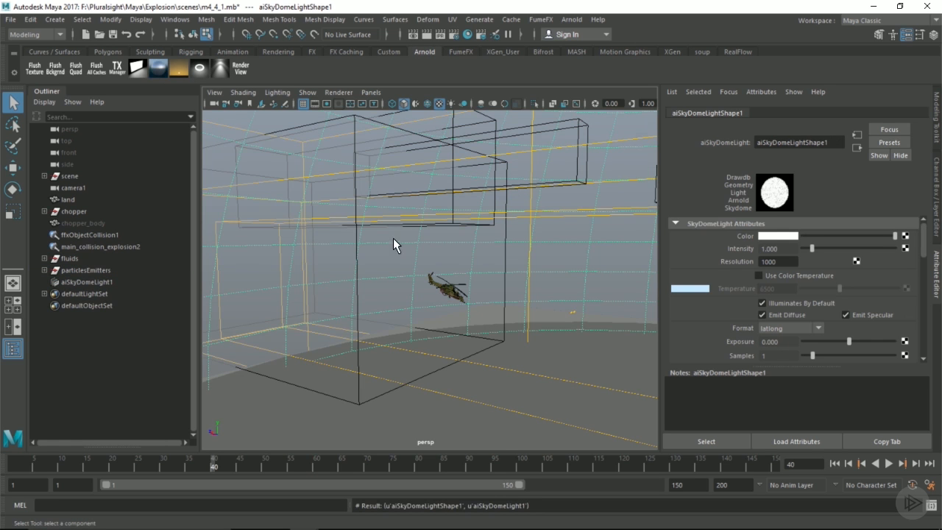
# Step: Map the skydome light's color with a File texture that loads sky.jpg from the sourceimages folder
pyautogui.keyDown('alt'); pyautogui.moveTo(393, 238); pyautogui.dragTo(435, 248); pyautogui.keyUp('alt')
pyautogui.keyDown('alt'); pyautogui.moveTo(451, 216); pyautogui.dragTo(383, 204, button='middle'); pyautogui.keyUp('alt')
pyautogui.keyDown('alt'); pyautogui.moveTo(382, 204); pyautogui.dragTo(604, 224, button='right'); pyautogui.keyUp('alt')
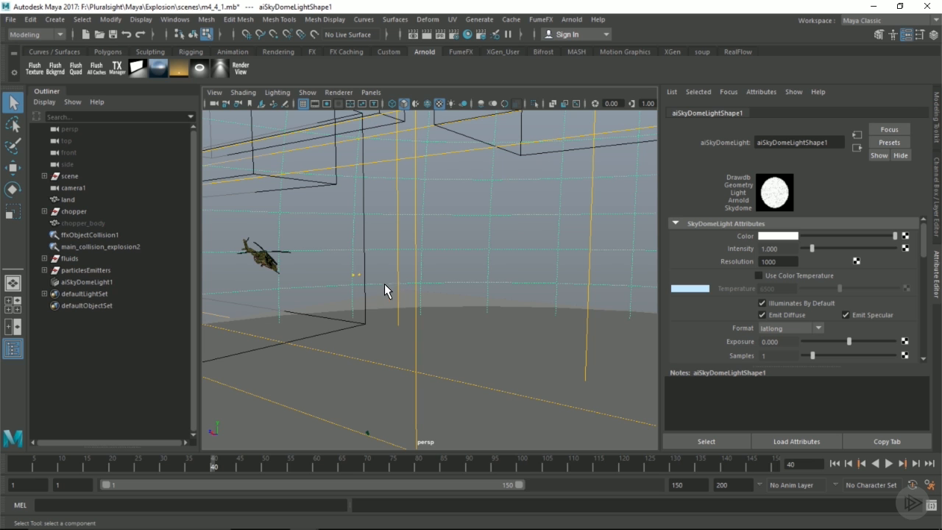
pyautogui.click(905, 235)
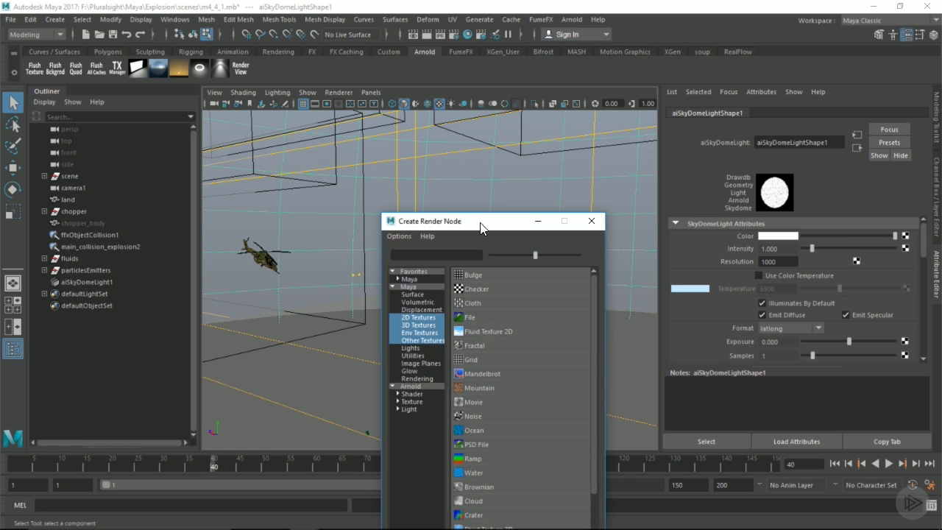
pyautogui.moveTo(479, 221); pyautogui.dragTo(479, 63)
pyautogui.click(472, 159)
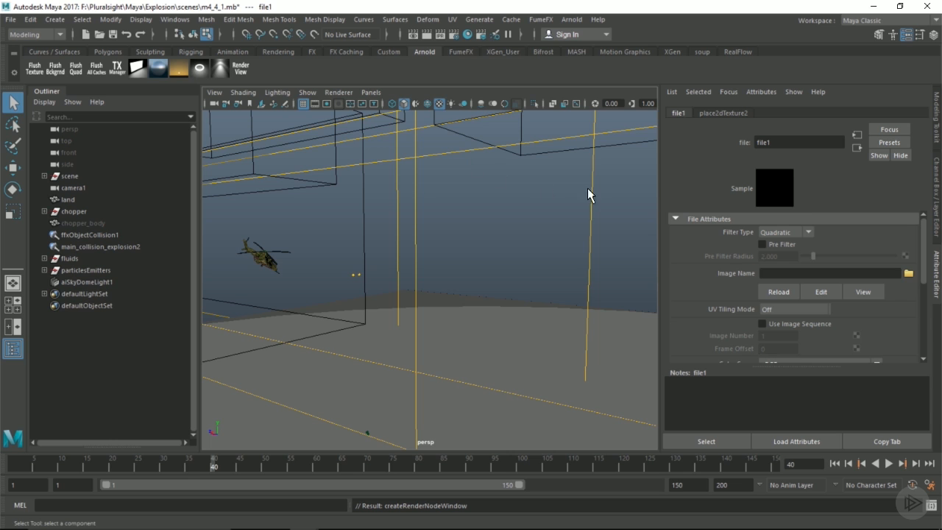
pyautogui.click(908, 274)
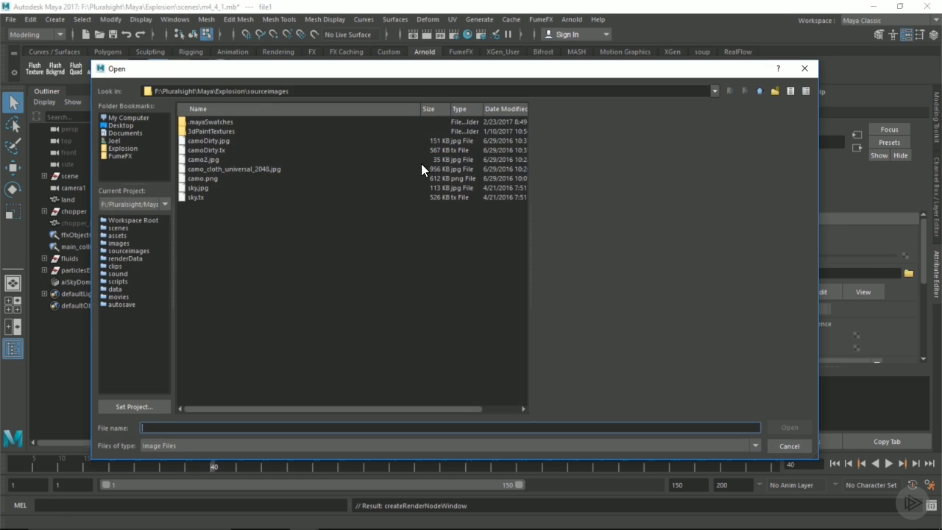
pyautogui.click(194, 188)
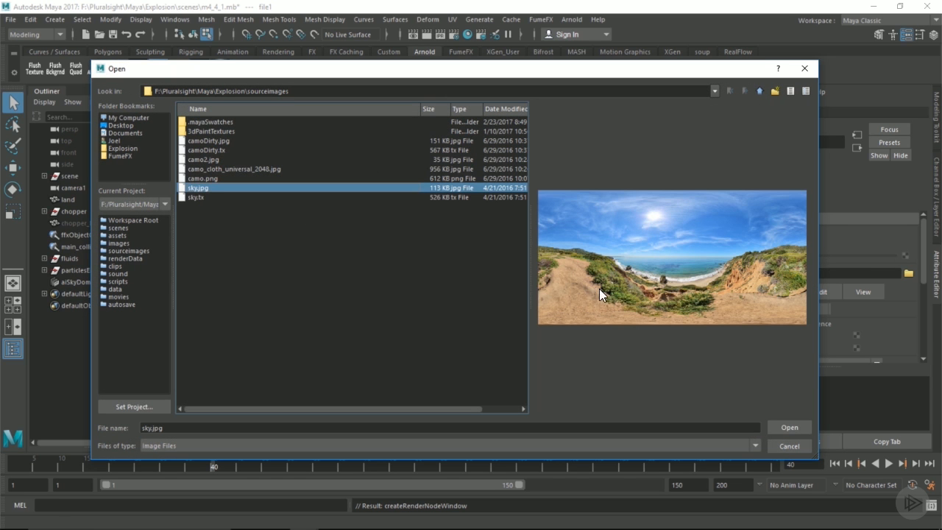
pyautogui.click(788, 426)
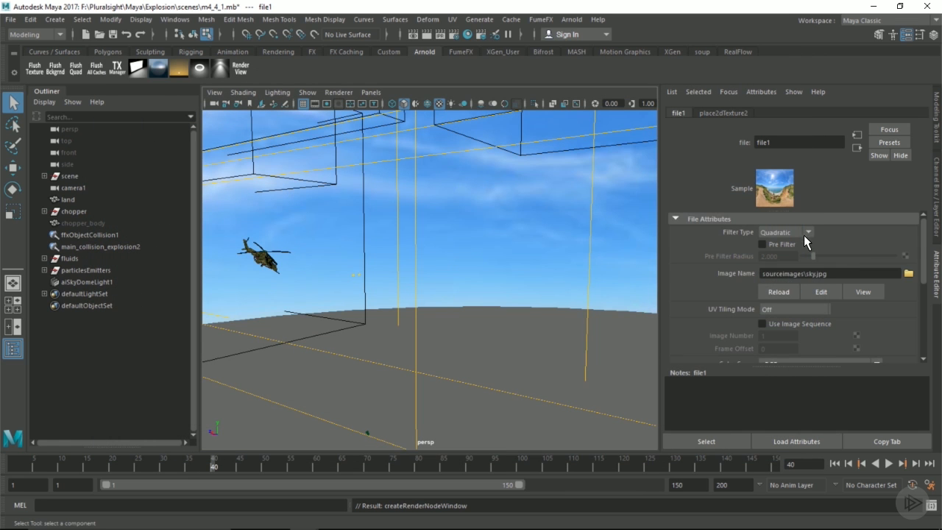
pyautogui.scroll(-5, 805, 234)
# Step: Create a directional light, snap it onto the helicopter, and scale it up to about 75
pyautogui.keyDown('alt'); pyautogui.moveTo(349, 229); pyautogui.dragTo(408, 293); pyautogui.keyUp('alt')
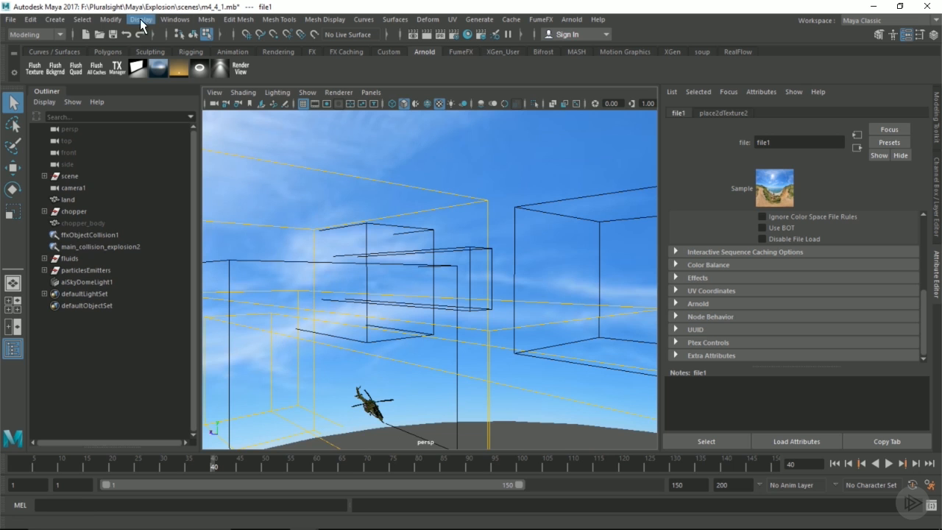
pyautogui.click(54, 20)
pyautogui.moveTo(157, 85)
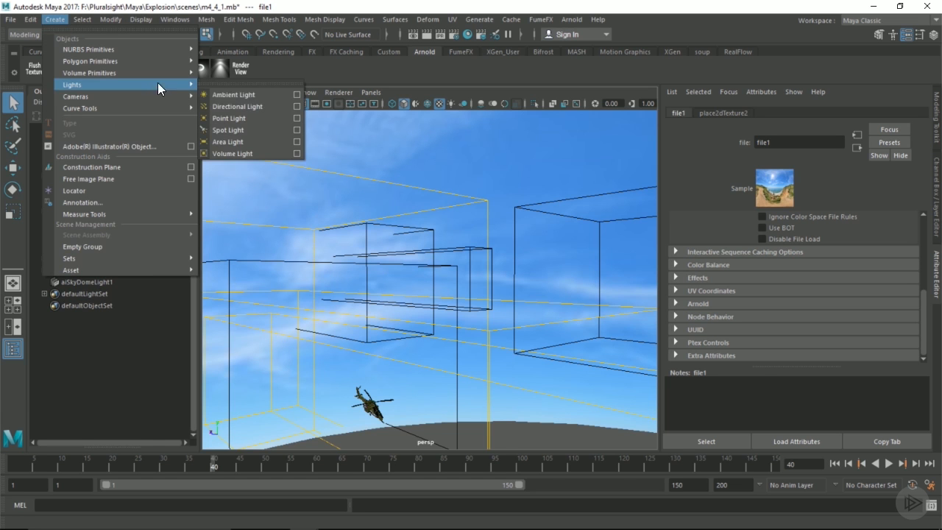
pyautogui.click(258, 104)
pyautogui.keyDown('alt'); pyautogui.moveTo(368, 221); pyautogui.dragTo(420, 328); pyautogui.keyUp('alt')
pyautogui.press('w')
pyautogui.press('v')
pyautogui.moveTo(348, 323)
pyautogui.mouseDown(button='middle')
pyautogui.moveTo(364, 325)
pyautogui.moveTo(351, 321)
pyautogui.mouseUp(button='middle')
pyautogui.press('r')
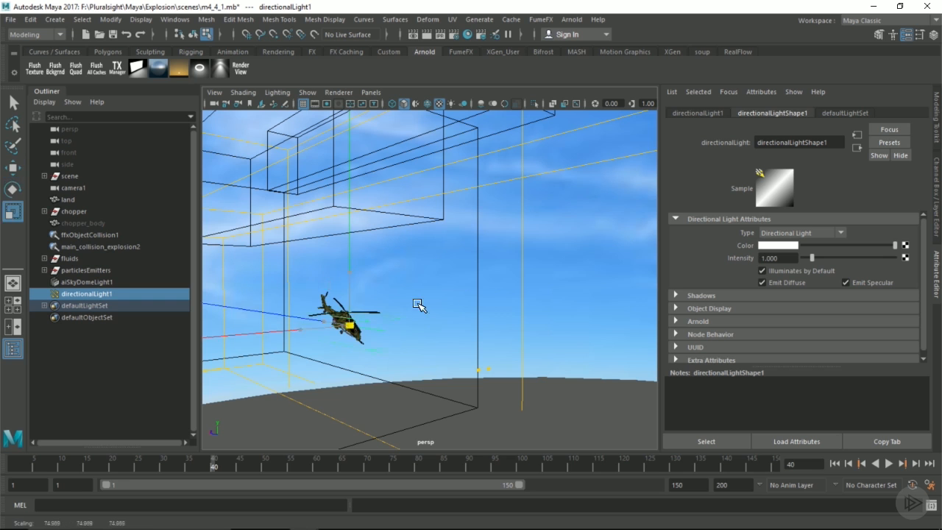
# Step: Rotate the directional light to point straight down and raise it above the helicopter to a Y position of about 332 cm
pyautogui.press('e')
pyautogui.moveTo(375, 332); pyautogui.dragTo(366, 362)
pyautogui.press('w')
pyautogui.moveTo(351, 269); pyautogui.dragTo(370, 173)
pyautogui.scroll(-2, 419, 285)
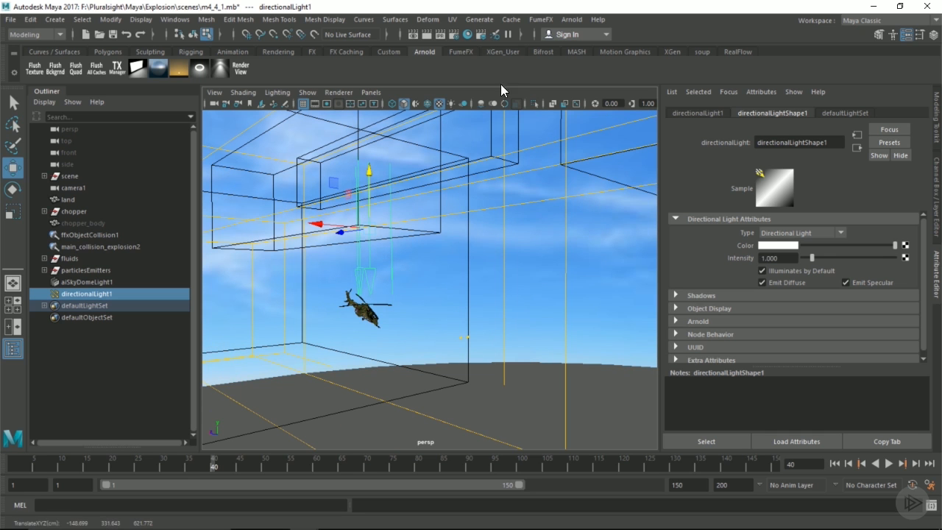
# Step: Set the render image size to the HD_720 preset in the Render Settings
pyautogui.click(456, 37)
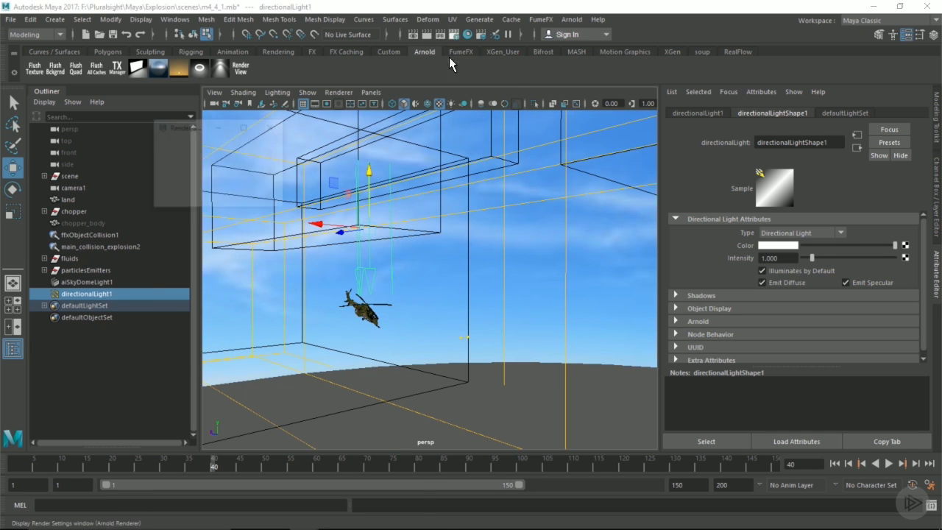
pyautogui.moveTo(293, 127); pyautogui.dragTo(399, 59)
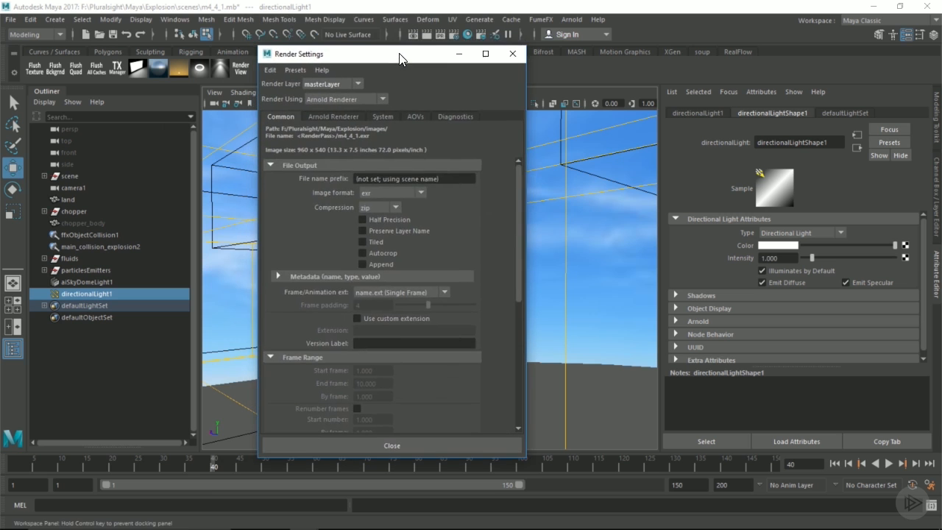
pyautogui.scroll(-4, 491, 196)
pyautogui.scroll(-3, 487, 195)
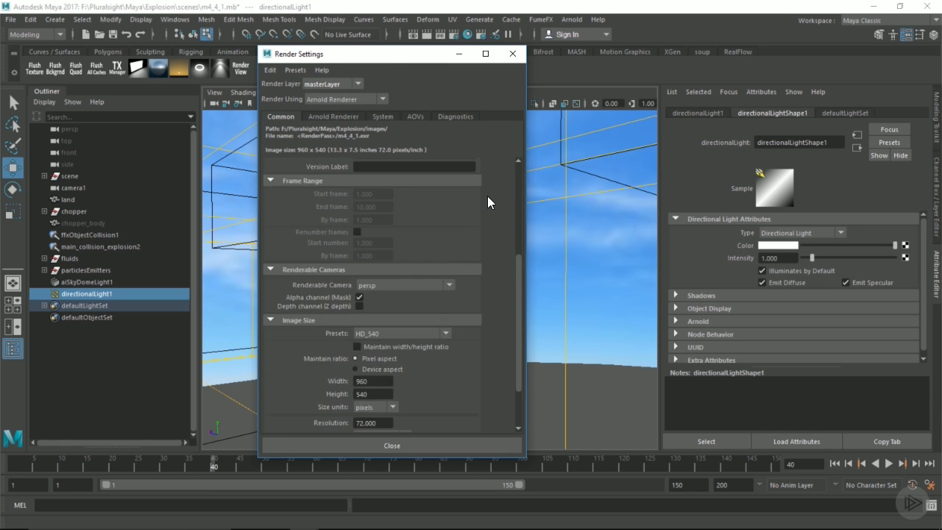
pyautogui.click(386, 268)
pyautogui.scroll(-2, 389, 310)
pyautogui.click(379, 356)
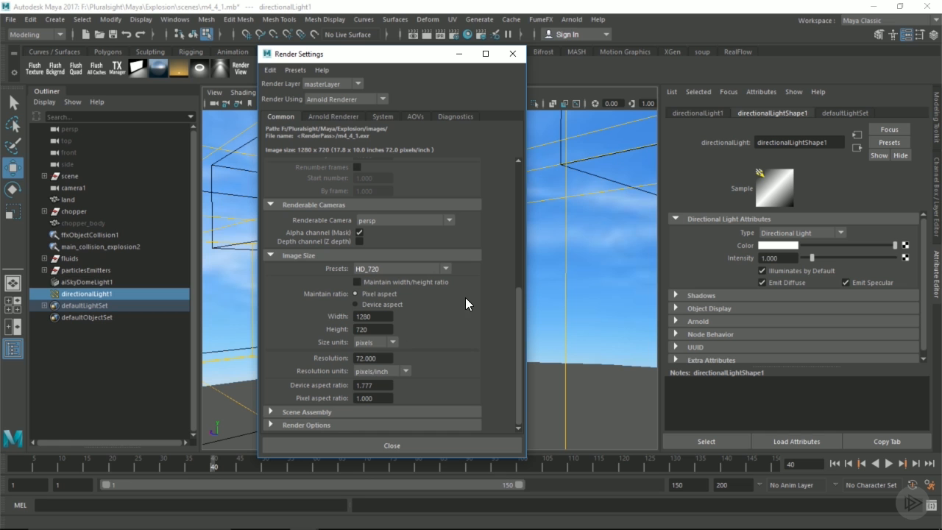
# Step: Set Arnold's Volume Indirect samples to 0 and expand the Motion Blur settings
pyautogui.click(321, 116)
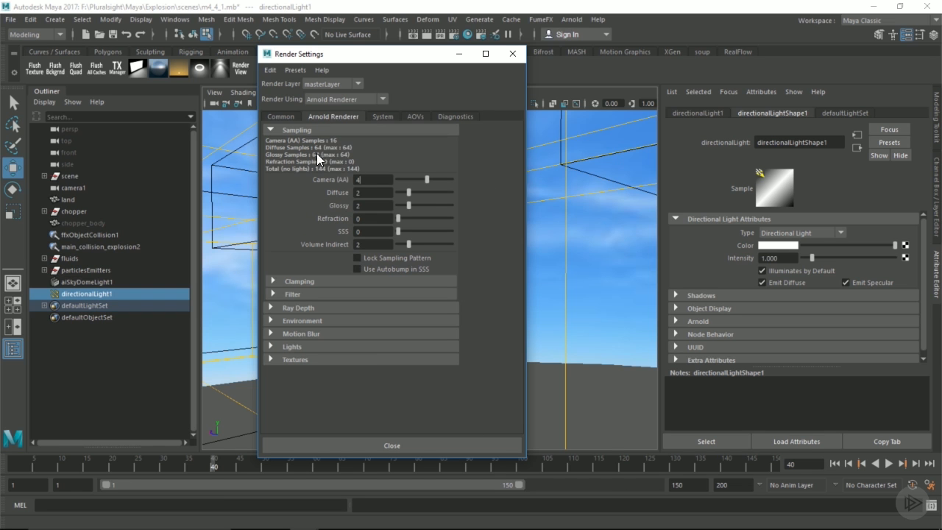
pyautogui.moveTo(402, 246); pyautogui.dragTo(385, 246)
pyautogui.click(308, 334)
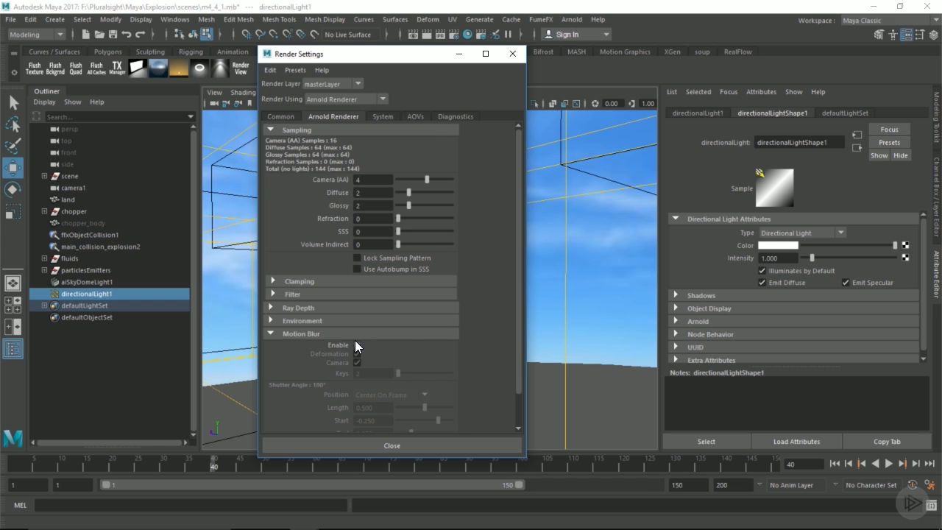
# Step: Add the built-in volume, volume_direct, volume_indirect and volume_opacity AOVs to the active Arnold AOVs and close the Render Settings
pyautogui.click(418, 116)
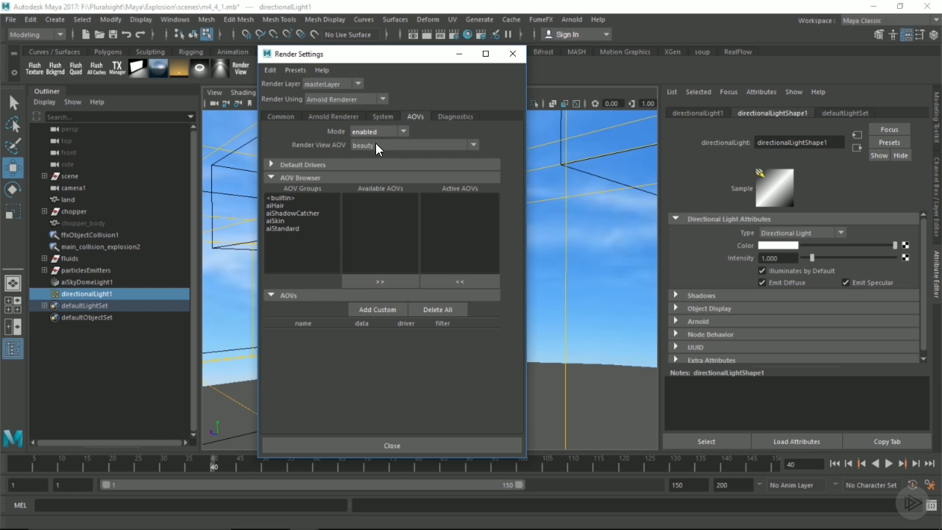
pyautogui.click(294, 197)
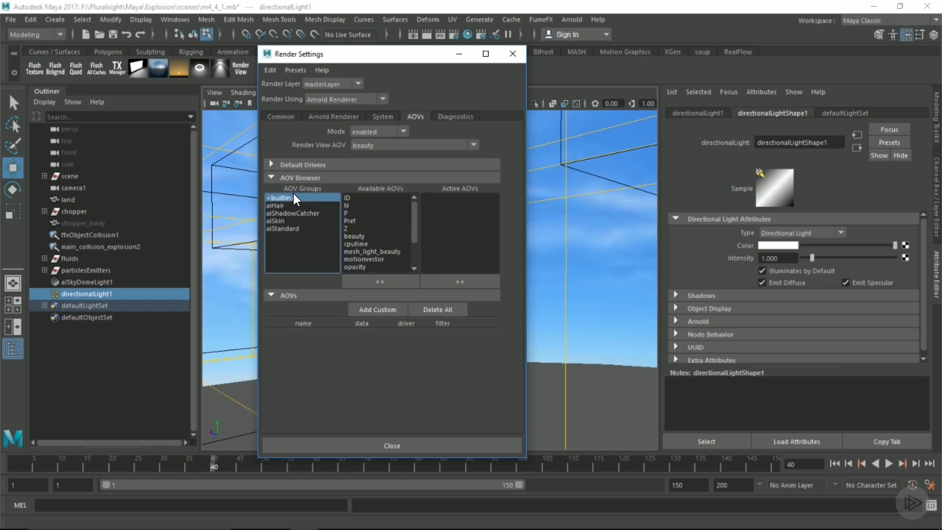
pyautogui.scroll(-2, 375, 225)
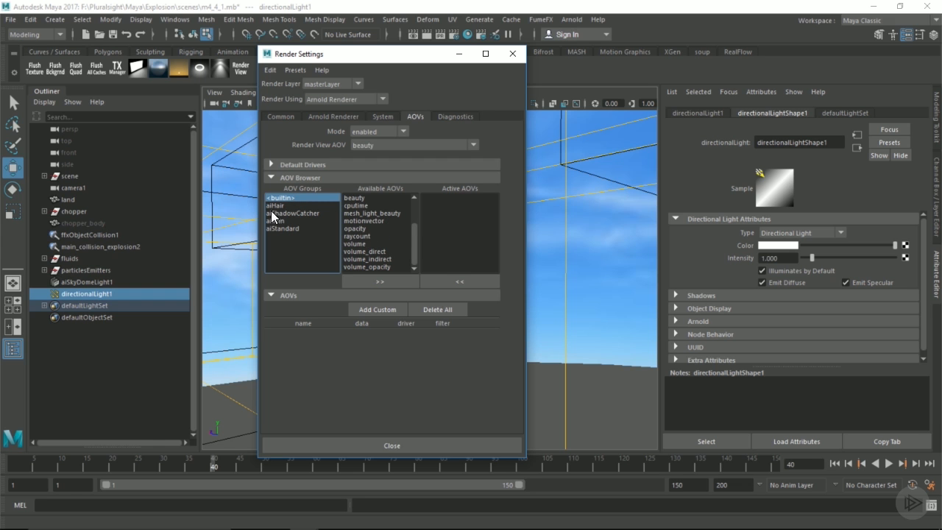
pyautogui.click(361, 243)
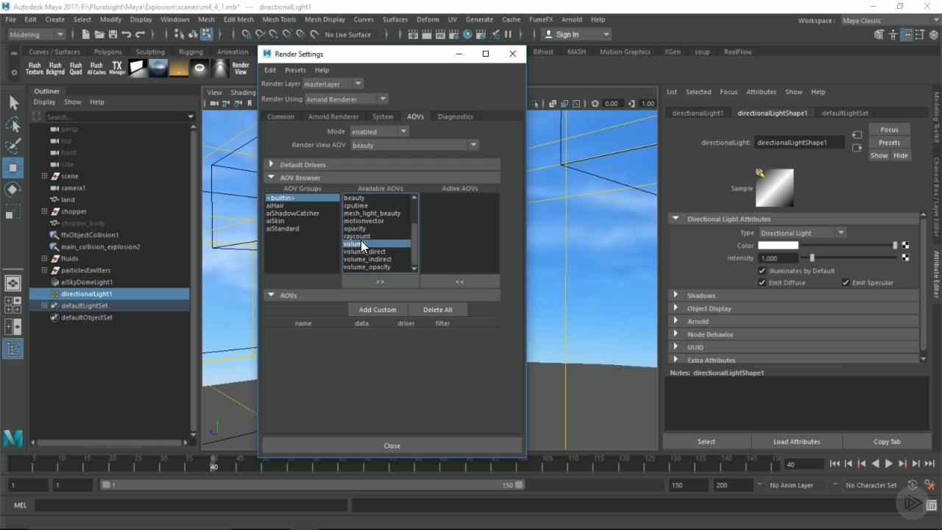
pyautogui.keyDown('shift'); pyautogui.click(368, 267); pyautogui.keyUp('shift')
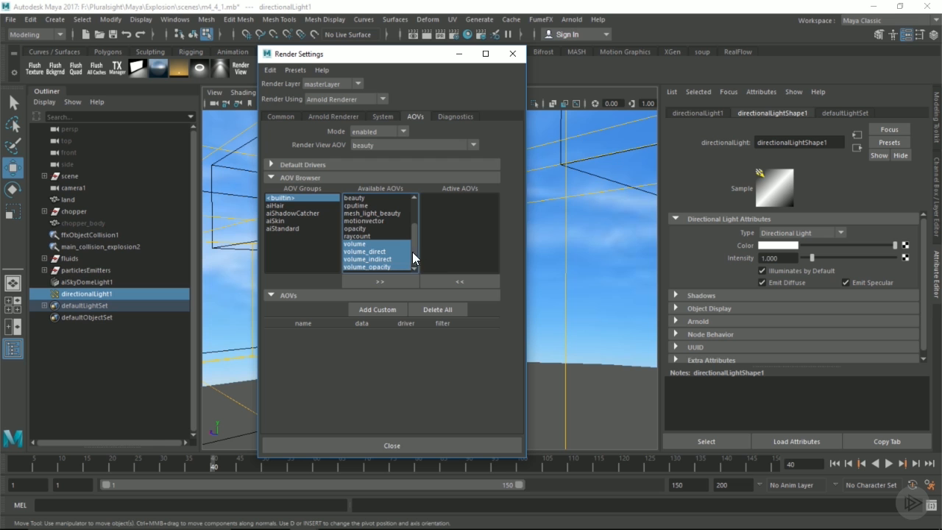
pyautogui.click(390, 285)
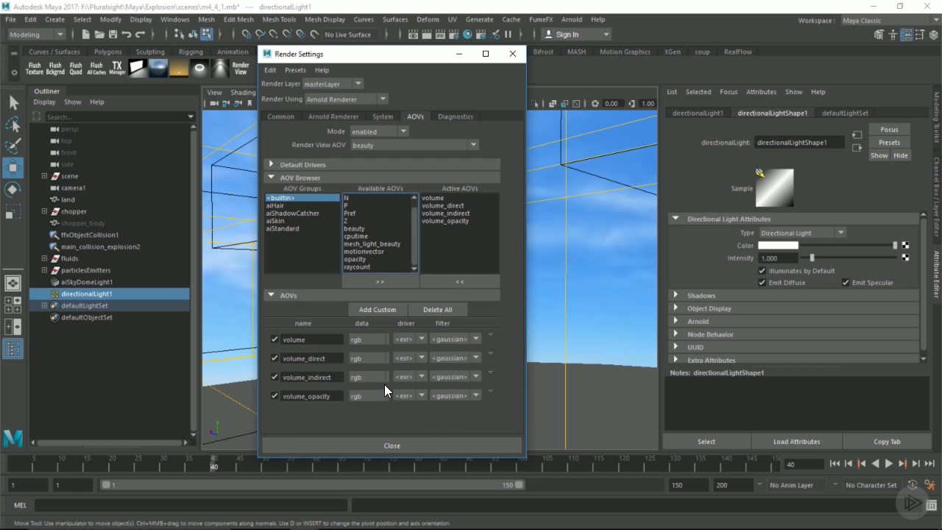
pyautogui.click(513, 53)
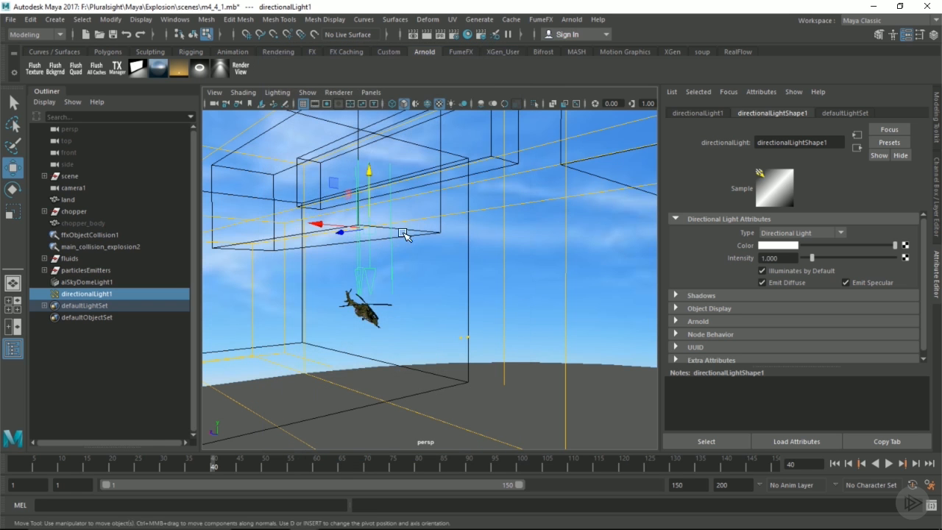
# Step: Look through camera1 in the viewport and enable Cast Shadows and Receive Shadows in fumeFX2's smoke rendering settings
pyautogui.click(372, 93)
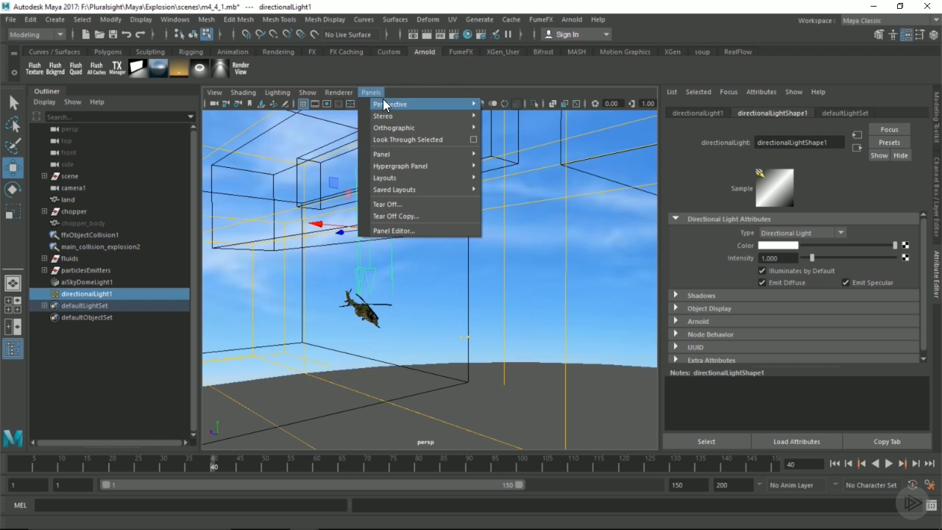
pyautogui.click(511, 102)
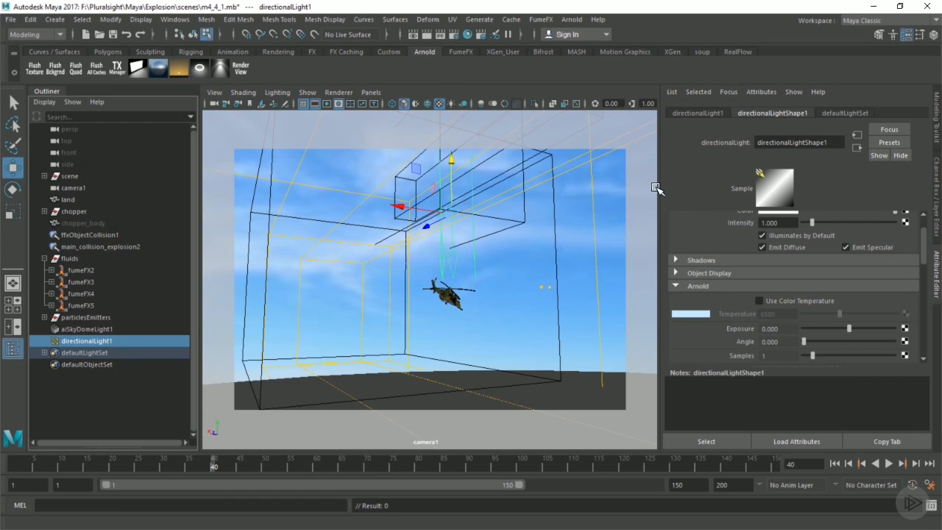
pyautogui.click(89, 269)
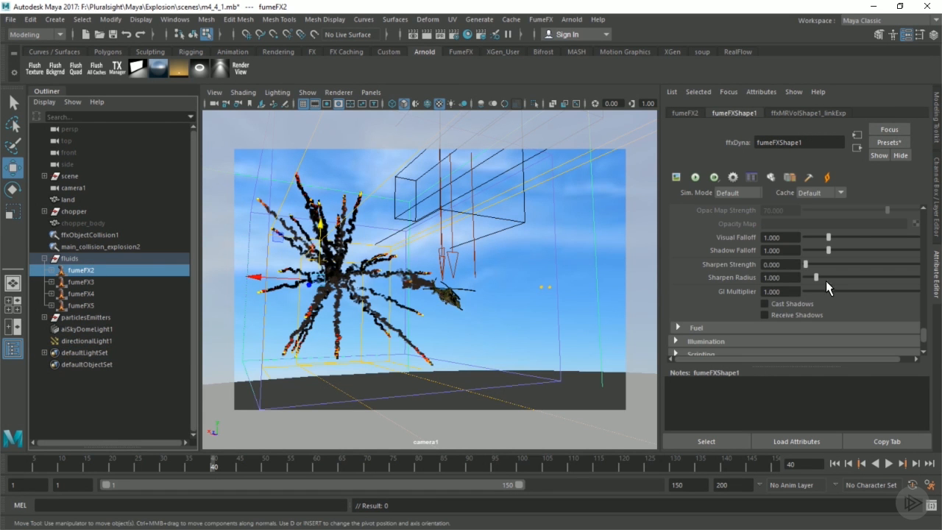
pyautogui.click(792, 303)
pyautogui.scroll(5, 791, 297)
pyautogui.scroll(10, 795, 231)
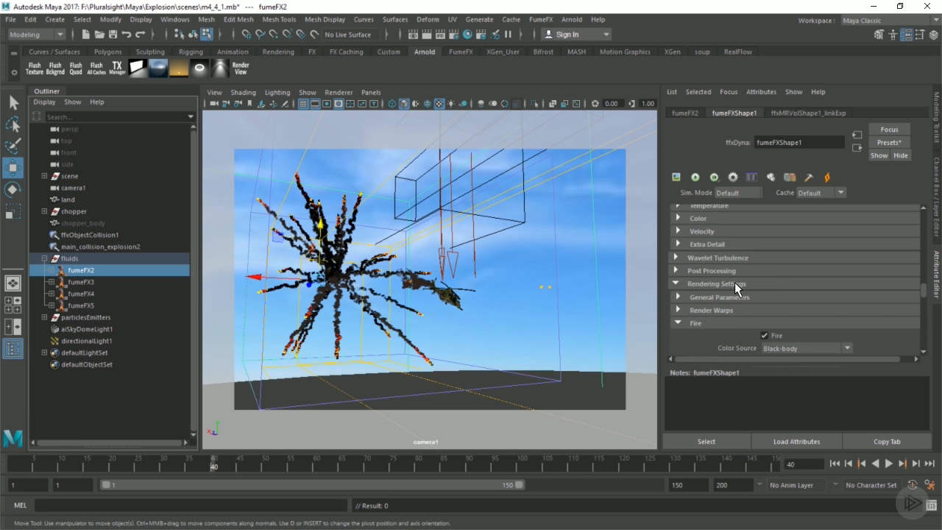
pyautogui.scroll(-8, 749, 281)
pyautogui.scroll(-6, 755, 275)
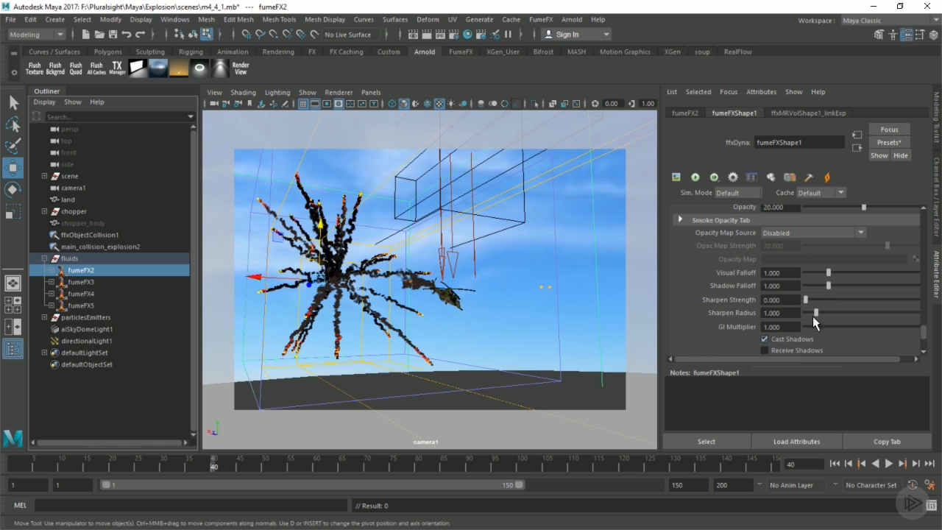
pyautogui.click(766, 349)
# Step: Enable smoke Cast Shadows and Receive Shadows on the remaining fluids fumeFX3, fumeFX4 and fumeFX5
pyautogui.click(95, 282)
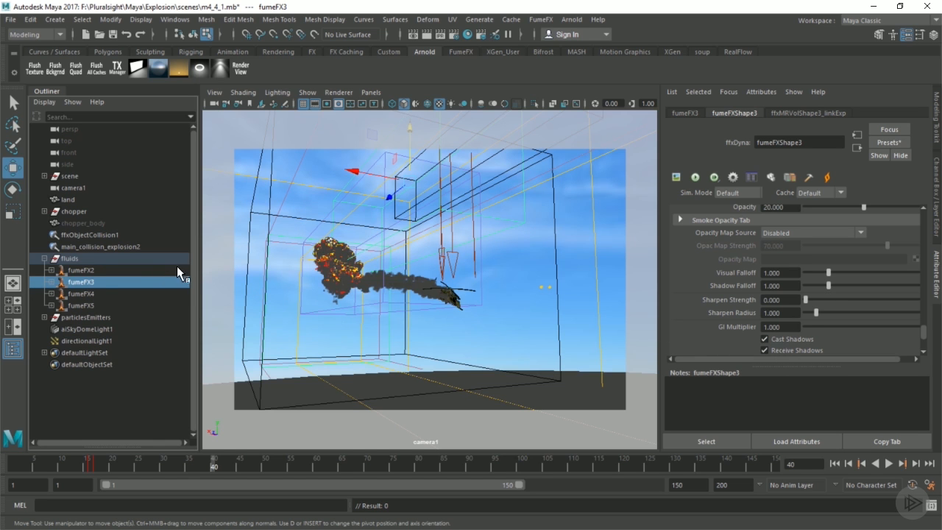
pyautogui.click(81, 293)
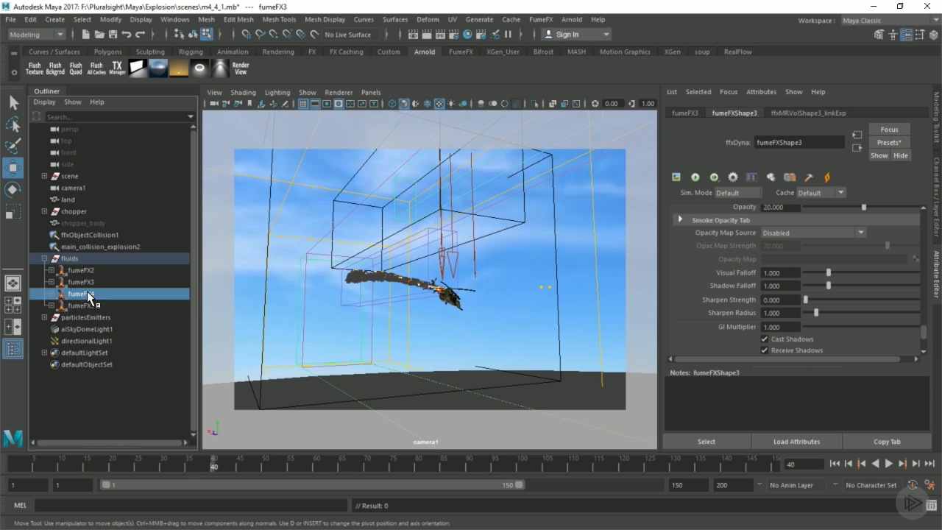
pyautogui.click(799, 351)
pyautogui.click(89, 304)
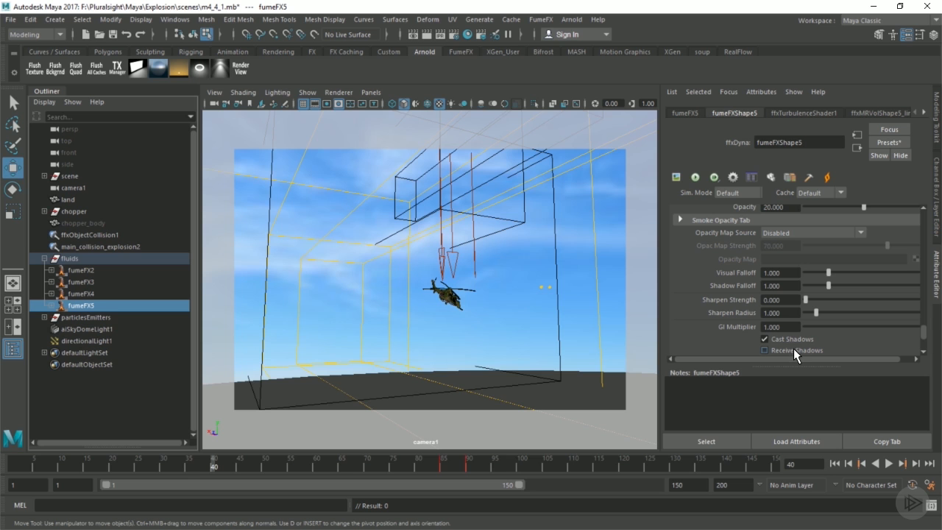
# Step: Try a viewport display Reduce value of 1 on fumeFX2 and set it back to 3
pyautogui.scroll(10, 805, 304)
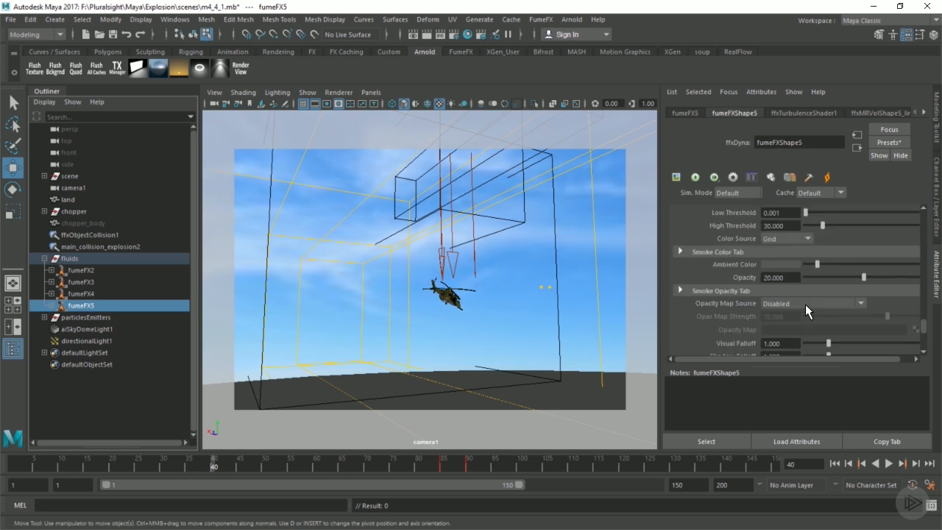
pyautogui.scroll(8, 802, 305)
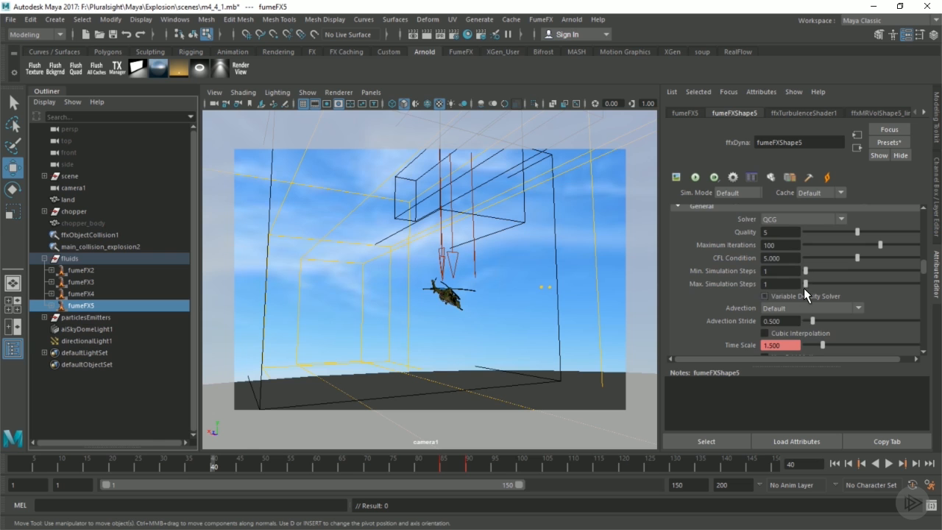
pyautogui.scroll(5, 804, 298)
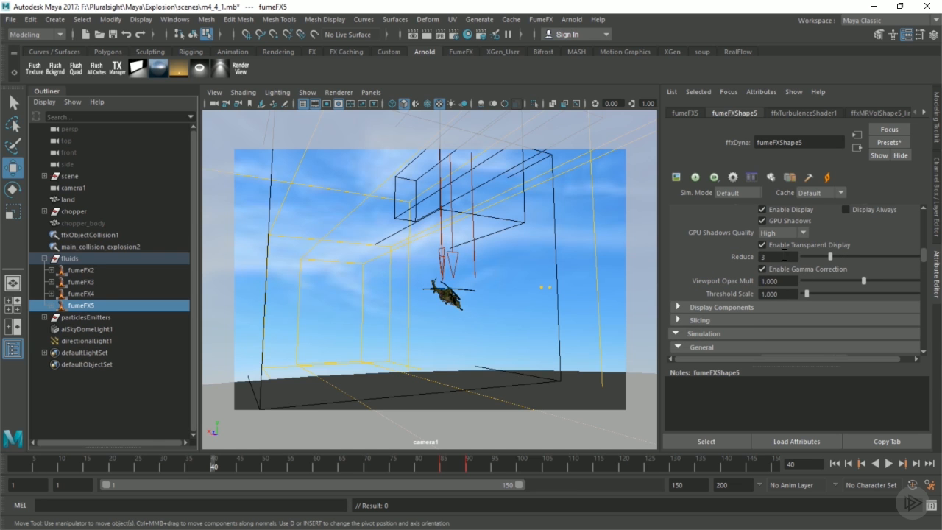
pyautogui.click(84, 271)
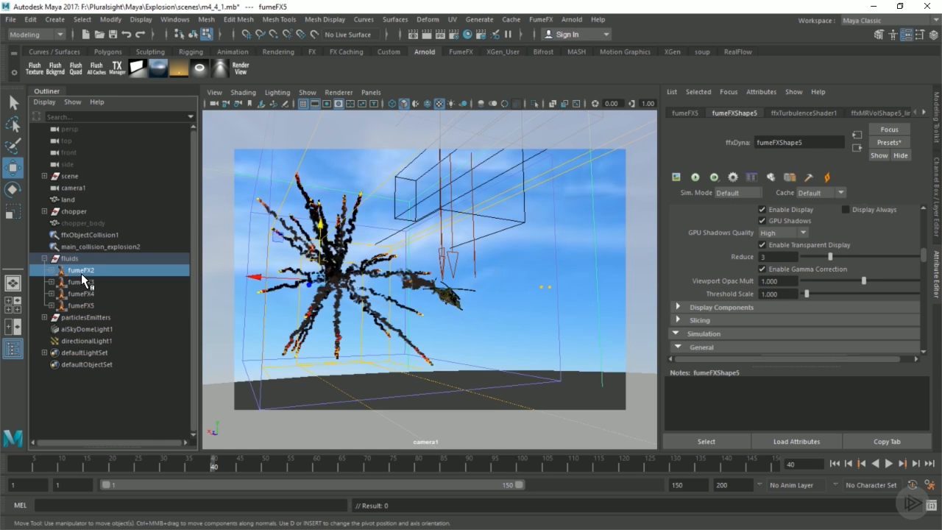
pyautogui.click(788, 257)
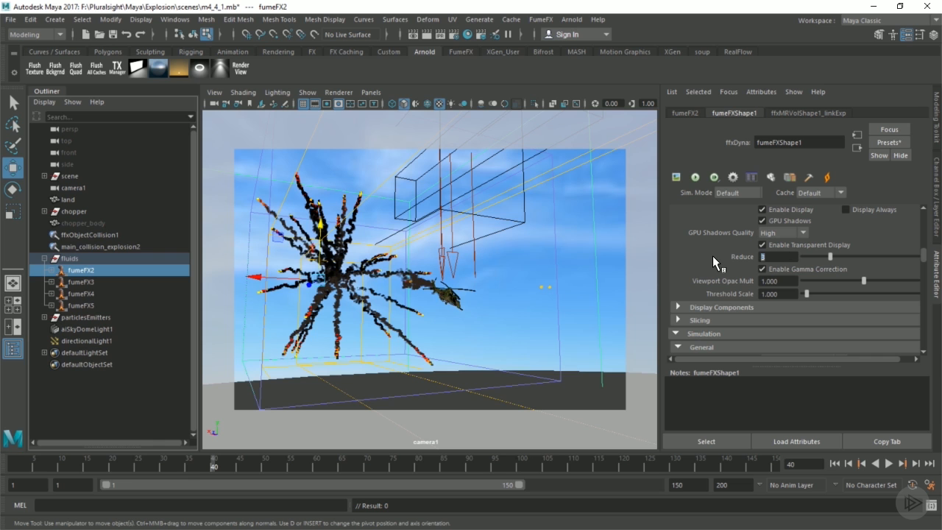
pyautogui.write('1')
pyautogui.press('Return')
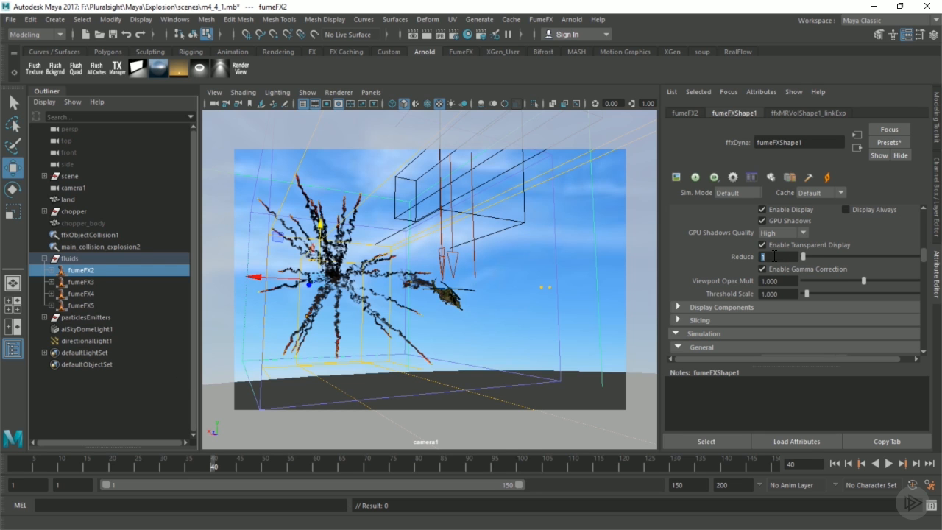
pyautogui.write('3')
pyautogui.press('Return')
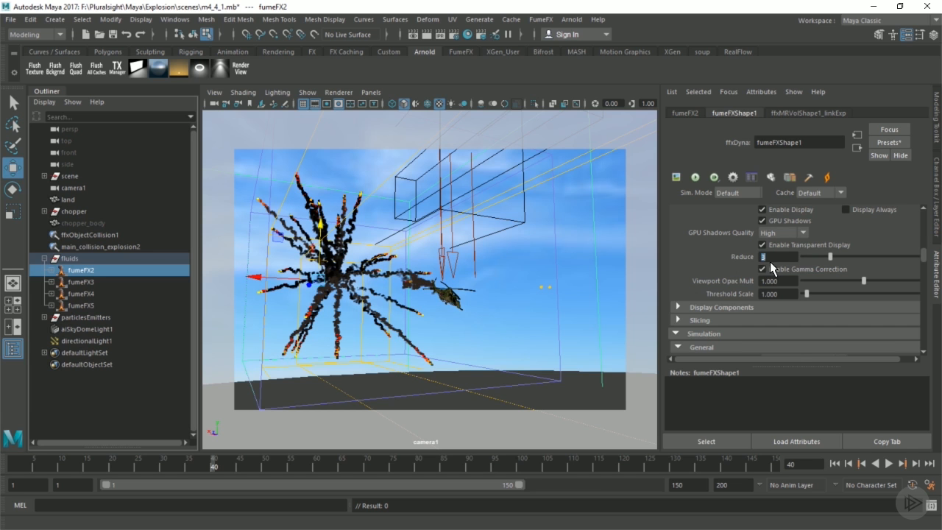
pyautogui.scroll(-10, 771, 263)
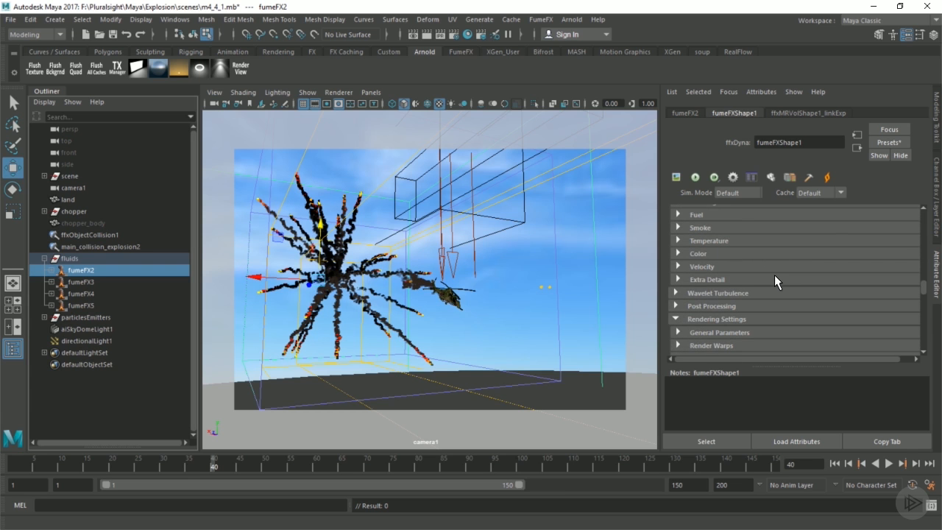
pyautogui.scroll(-4, 767, 270)
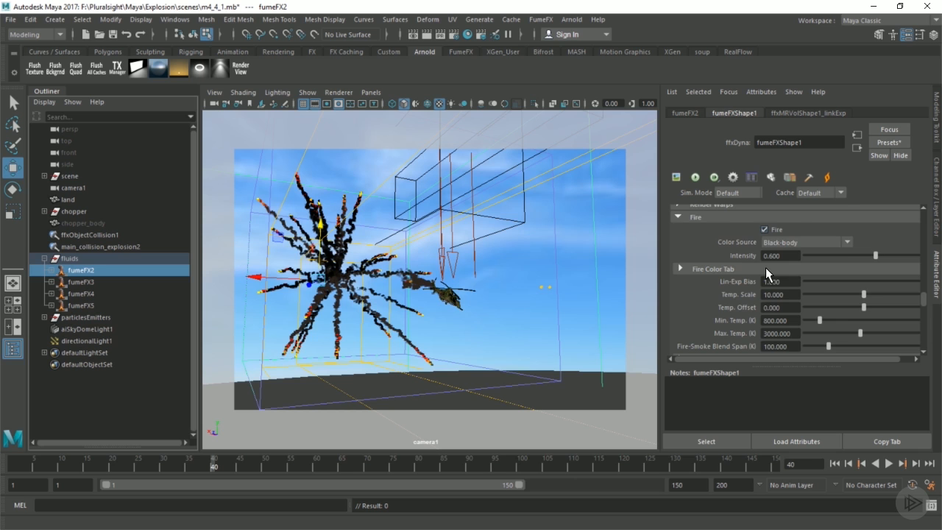
pyautogui.scroll(-3, 766, 271)
pyautogui.scroll(-5, 766, 270)
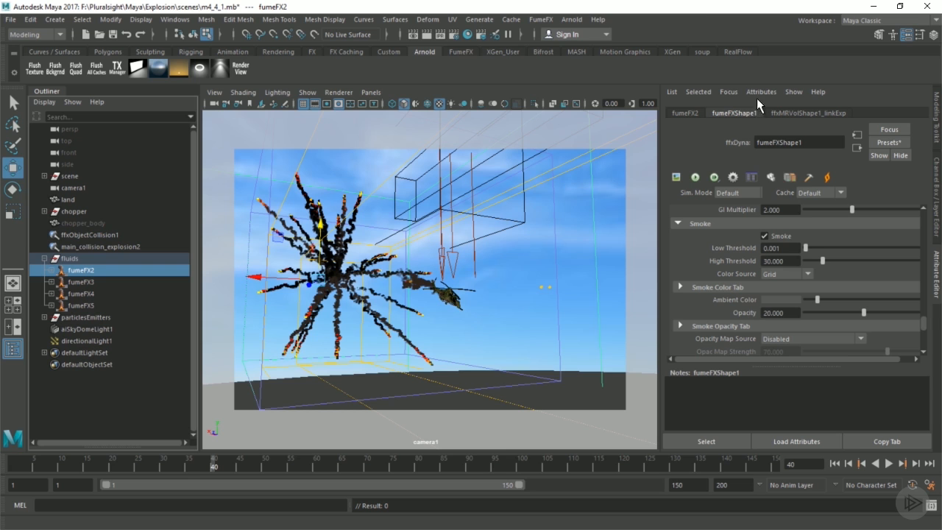
pyautogui.click(573, 20)
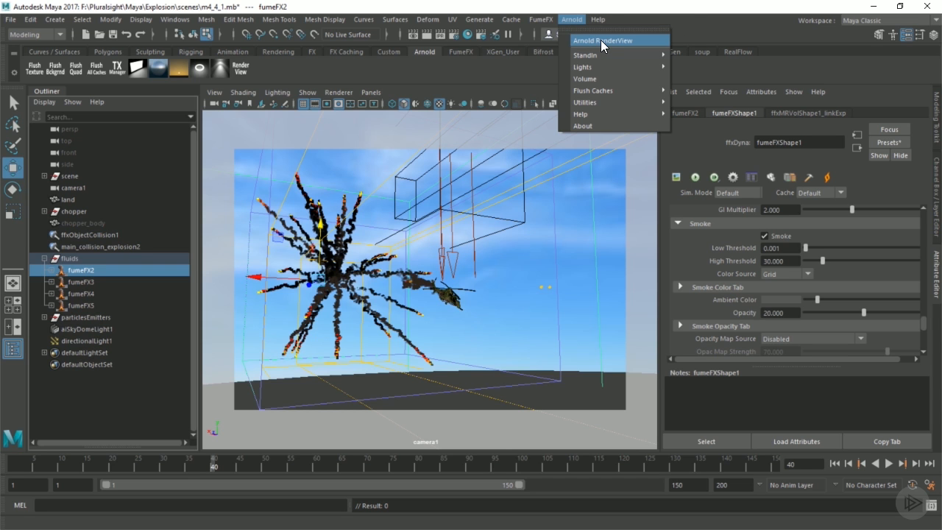
pyautogui.click(410, 33)
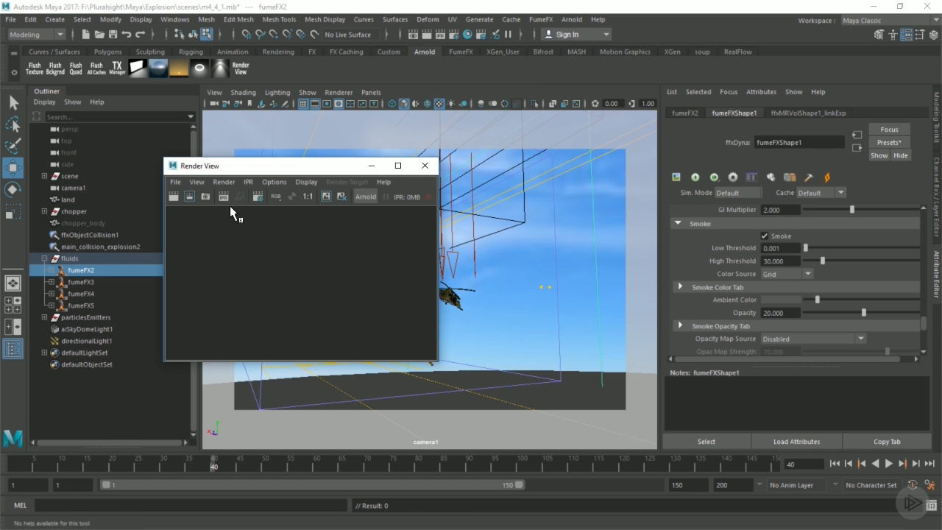
pyautogui.click(425, 168)
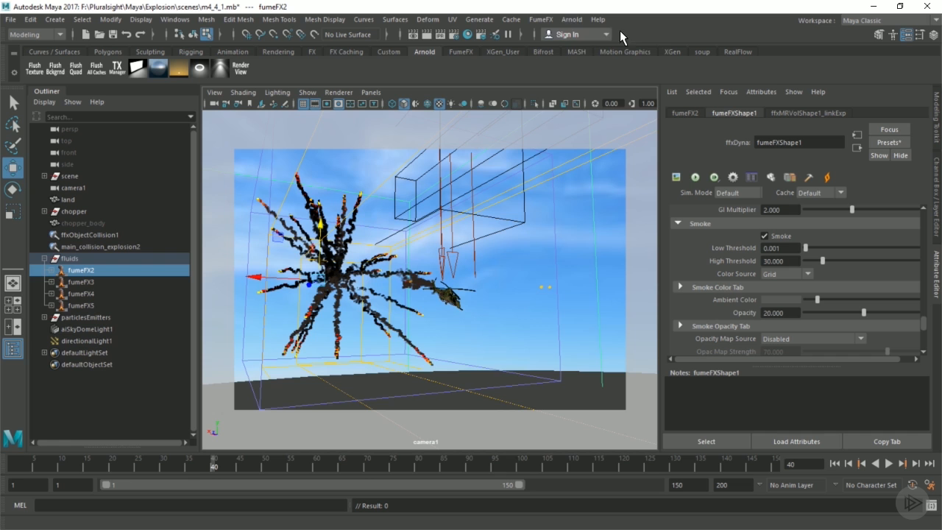
# Step: Open the Arnold RenderView, check the available AOVs, and set its render camera to cameraShape1
pyautogui.click(581, 22)
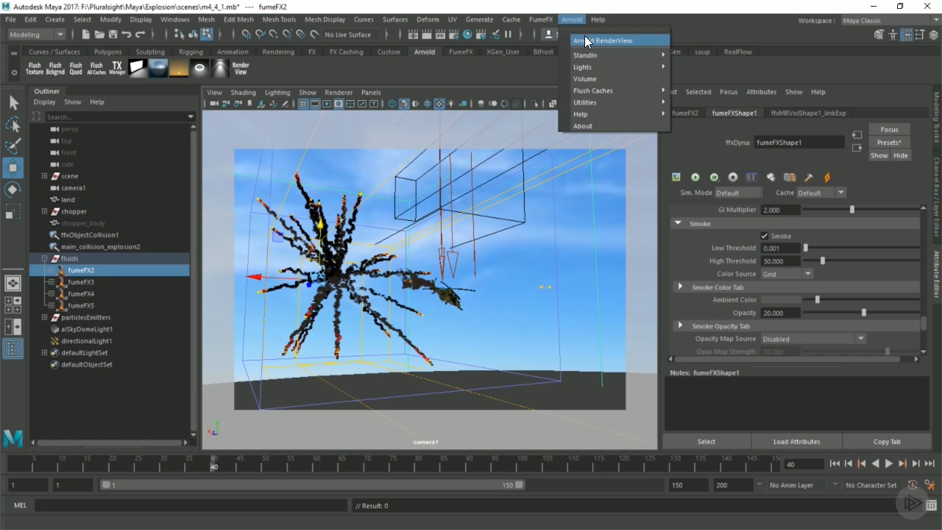
pyautogui.click(587, 41)
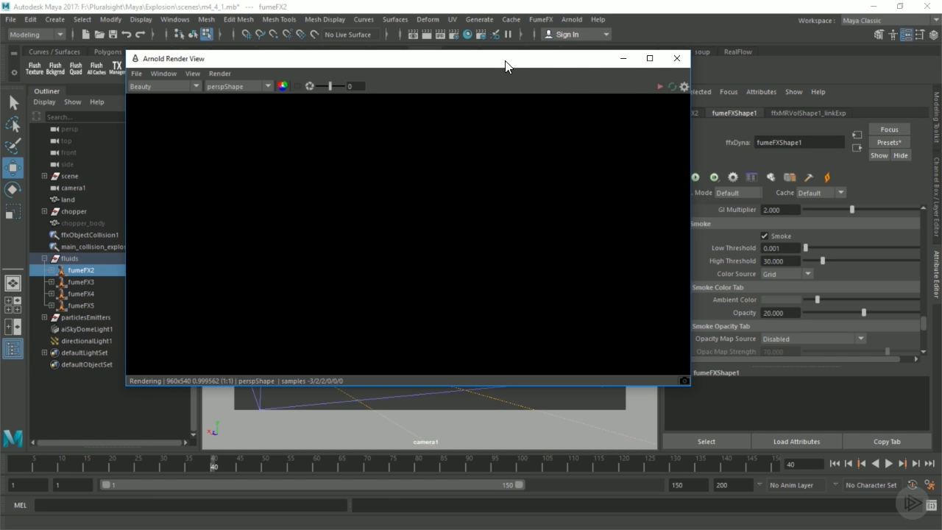
pyautogui.click(179, 85)
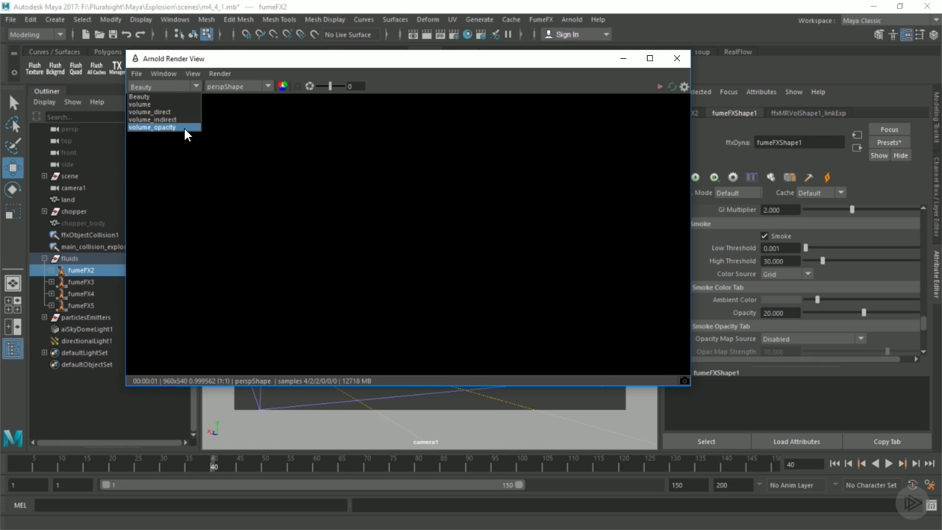
pyautogui.click(184, 85)
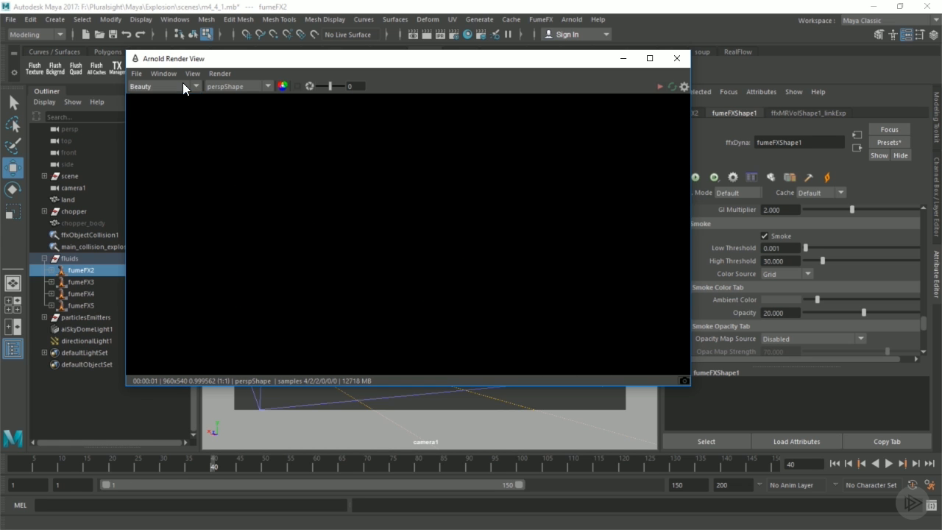
pyautogui.click(231, 86)
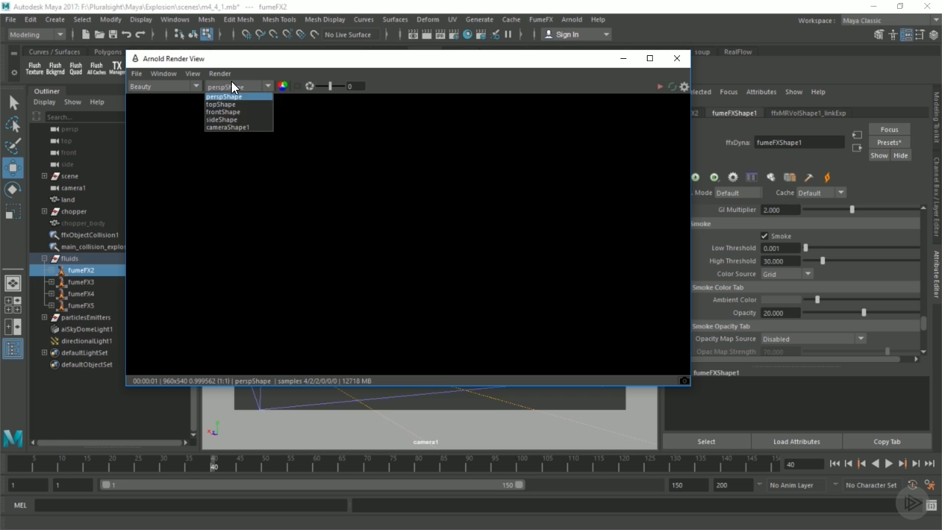
pyautogui.click(230, 128)
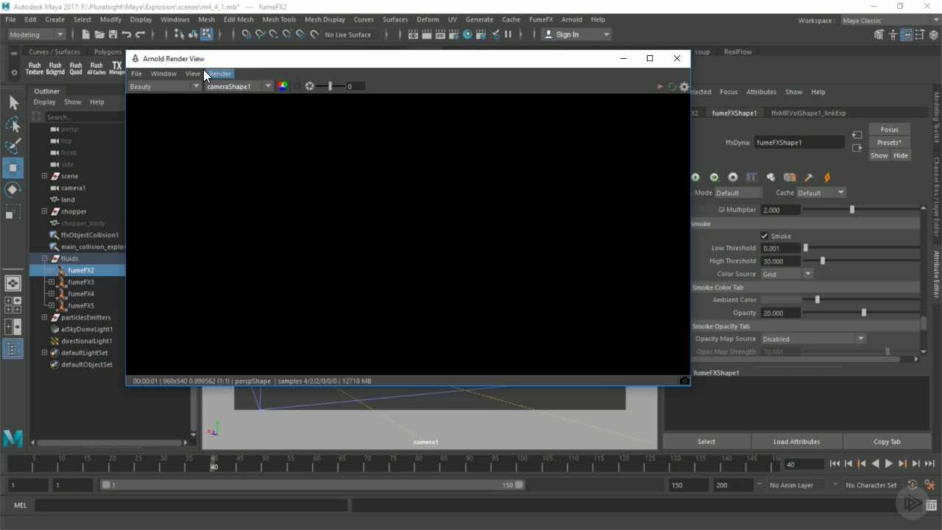
# Step: Check the Test Resolution options in the Arnold RenderView and start rendering the scene through cameraShape1
pyautogui.click(162, 73)
pyautogui.moveTo(193, 73)
pyautogui.moveTo(248, 176)
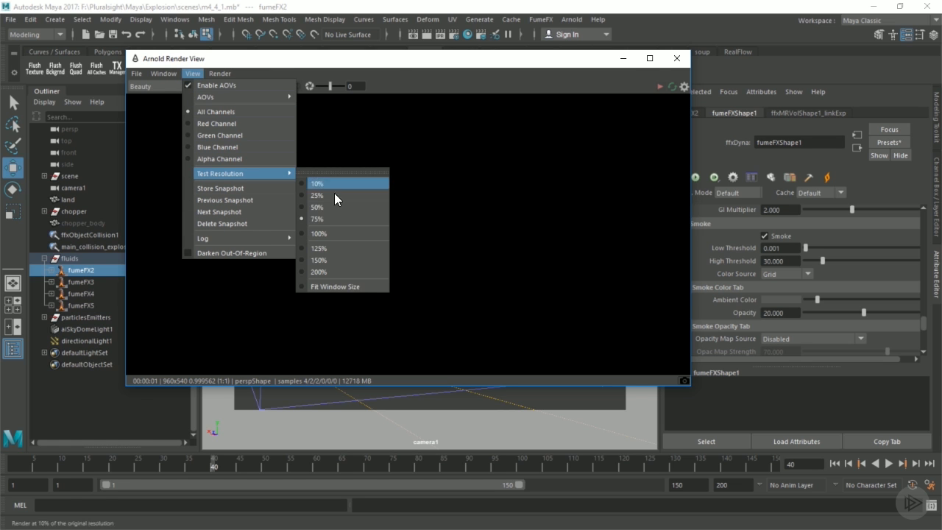
pyautogui.click(389, 61)
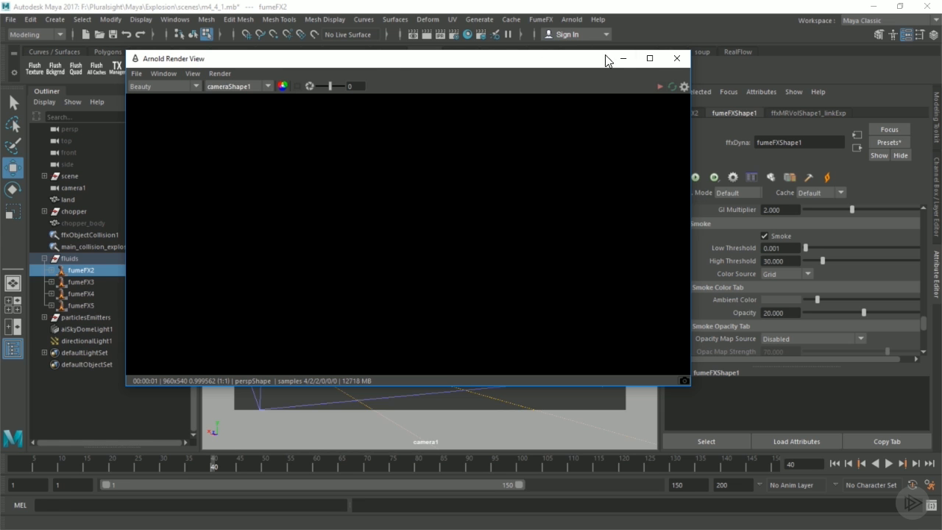
pyautogui.click(660, 86)
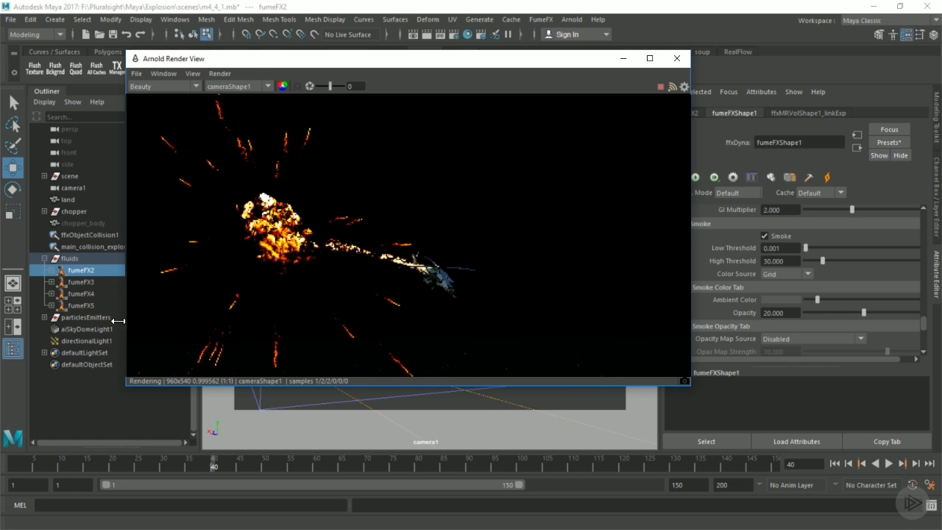
# Step: Set the Exposure of aiSkyDomeLight1 to 1 to brighten the ambient lighting
pyautogui.click(88, 330)
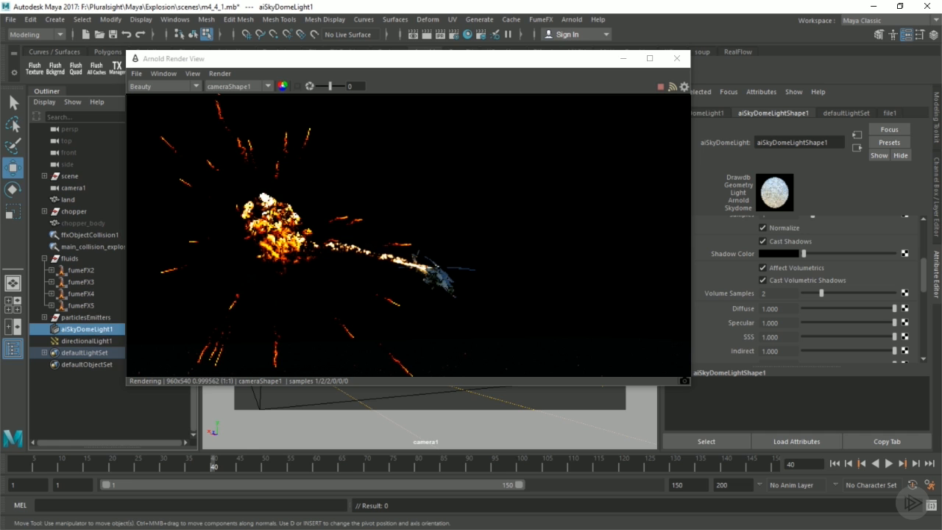
pyautogui.scroll(3, 808, 294)
pyautogui.scroll(1, 808, 295)
pyautogui.scroll(-1, 802, 283)
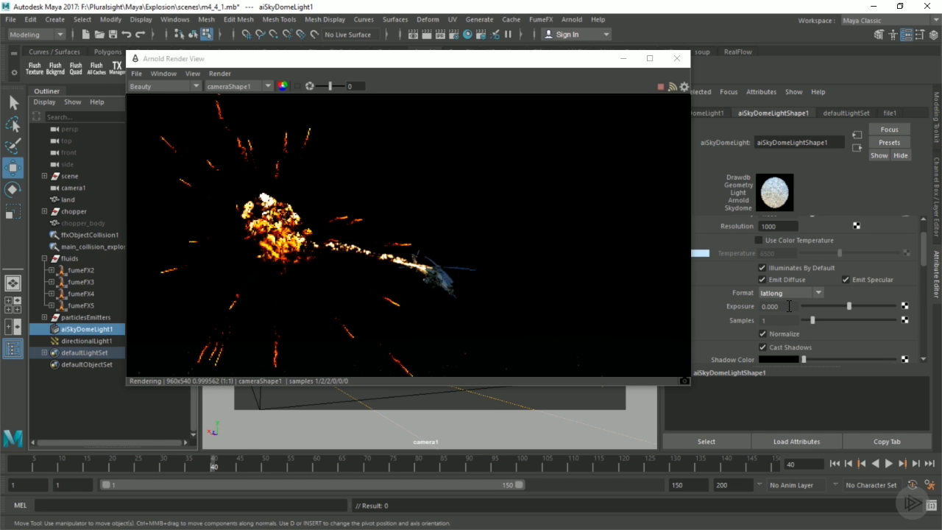
pyautogui.click(788, 306)
pyautogui.write('1')
pyautogui.press('Return')
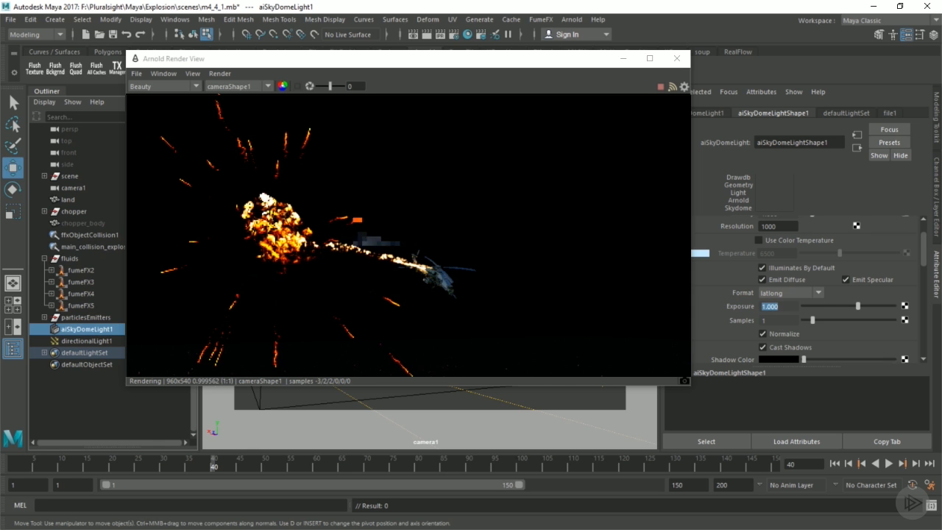
# Step: Try an Exposure of 2 on the sky dome light and set it back to 1
pyautogui.write('2')
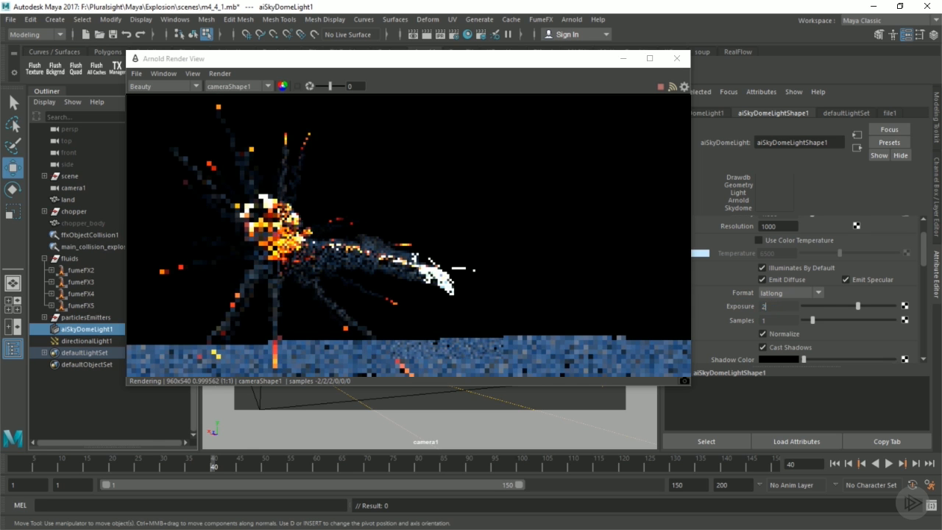
pyautogui.press('Return')
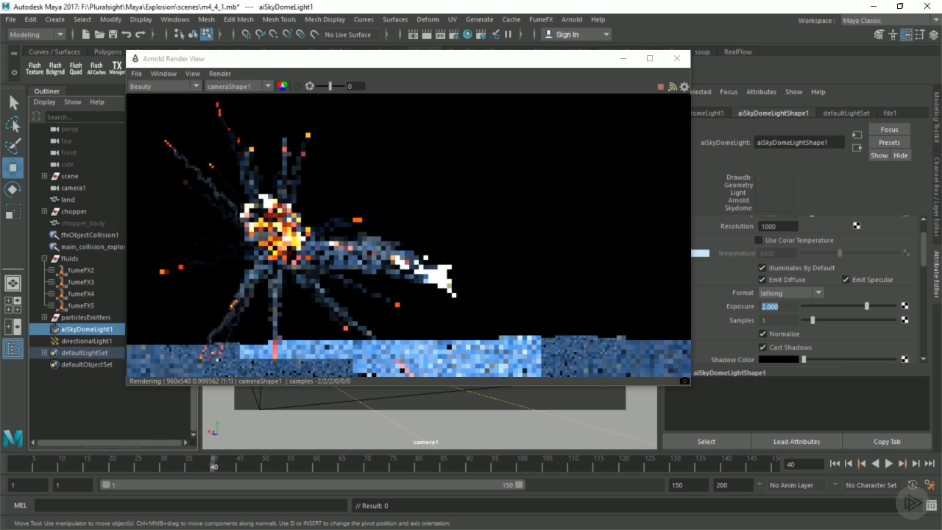
pyautogui.write('1')
pyautogui.press('Return')
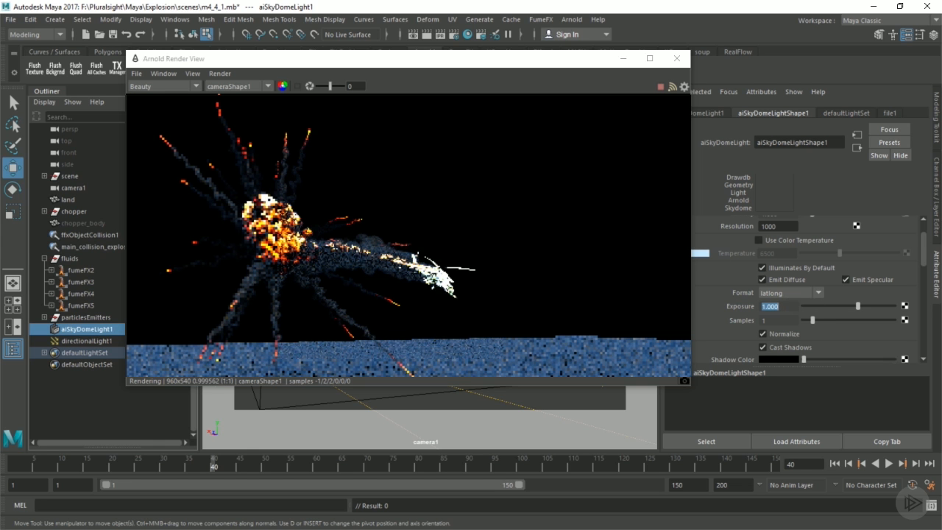
# Step: Set the Arnold Exposure of directionalLight1 to 5.5
pyautogui.click(96, 341)
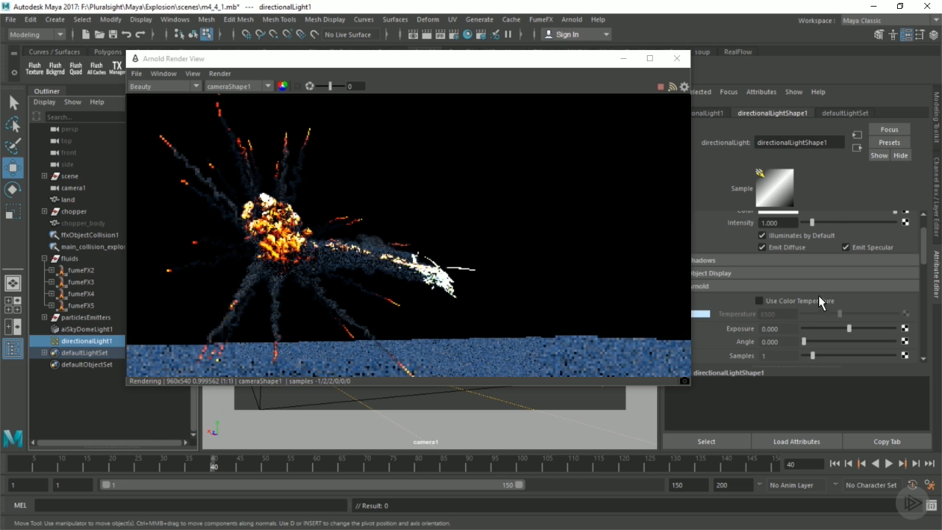
pyautogui.click(774, 328)
pyautogui.write('5.5')
pyautogui.press('Return')
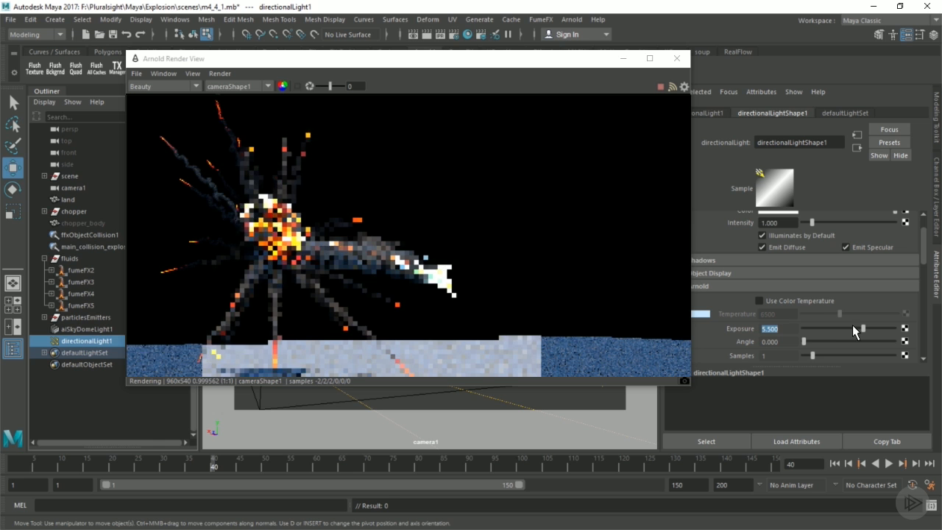
# Step: Try Exposure values of 4 and 6 on the directional light and return it to 5.5
pyautogui.write('4')
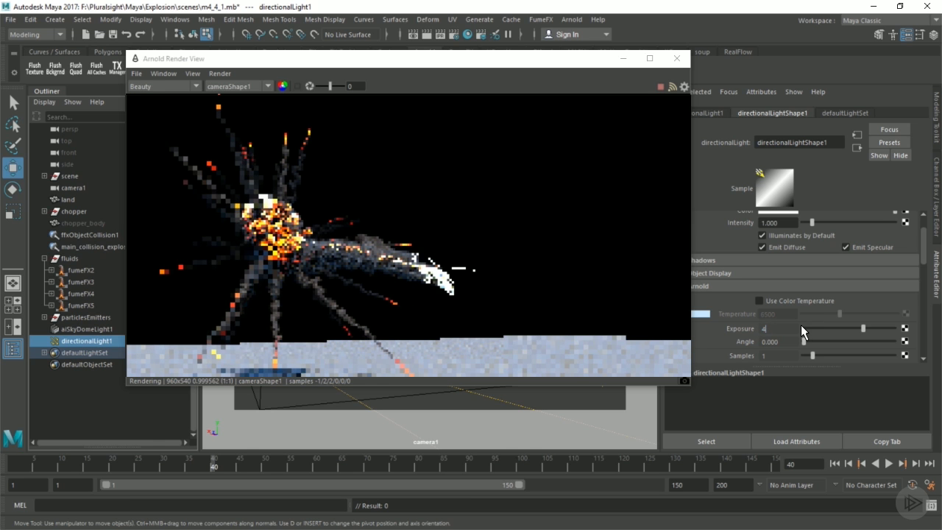
pyautogui.press('Return')
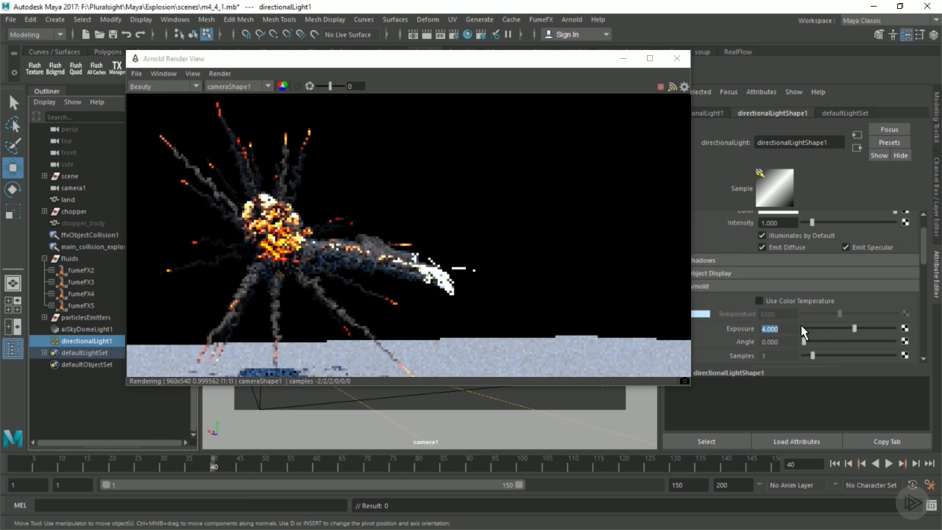
pyautogui.write('6')
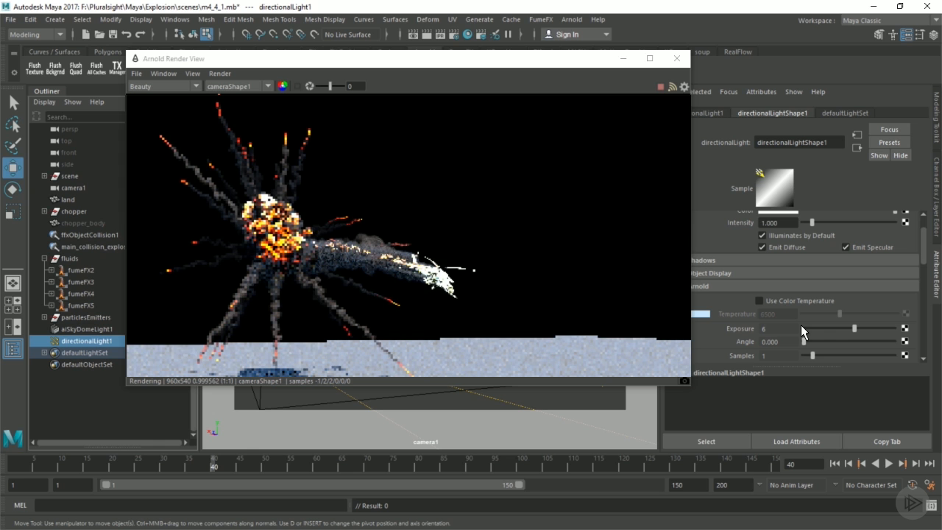
pyautogui.press('Return')
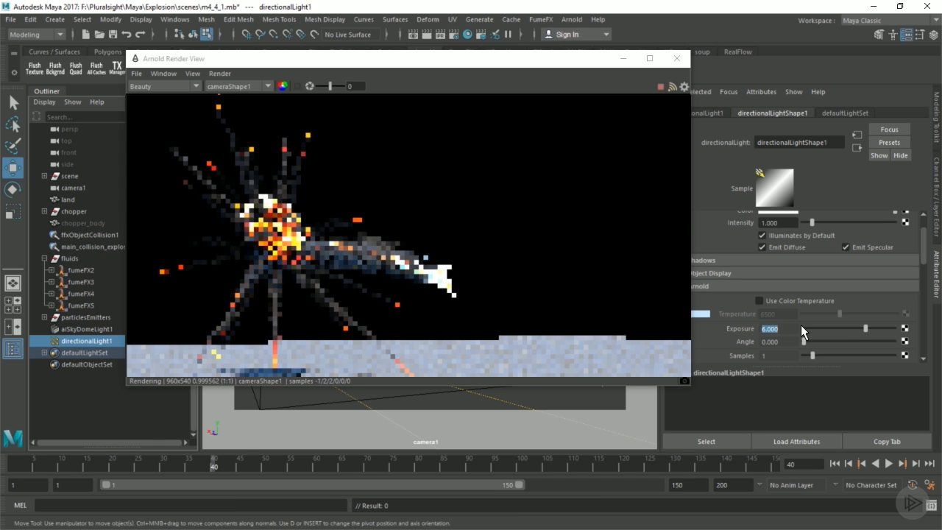
pyautogui.write('5.5')
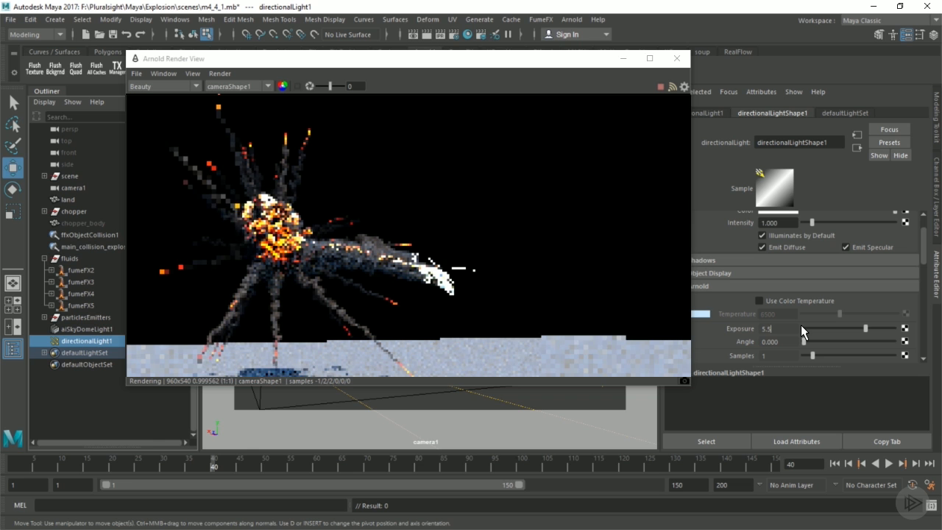
pyautogui.press('Return')
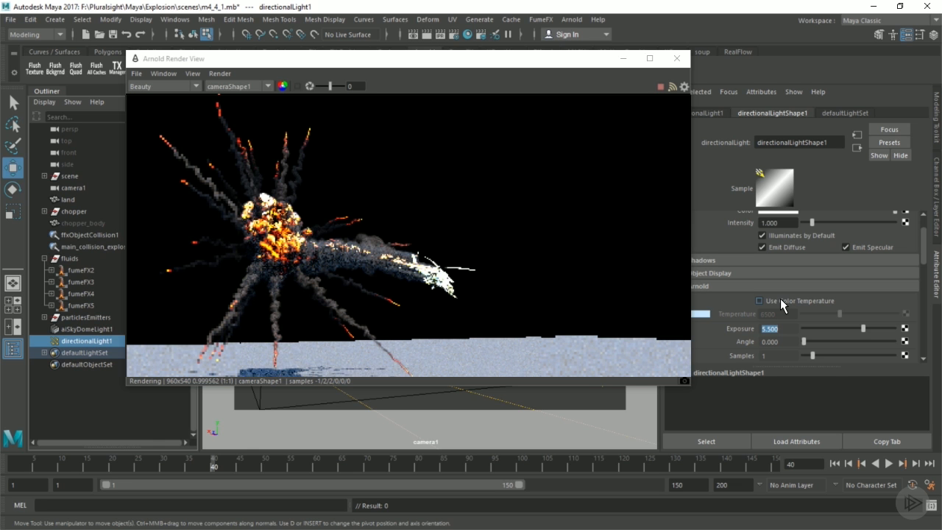
# Step: Enable Use Color Temperature on directionalLight1 and set its Temperature to 5000
pyautogui.click(781, 301)
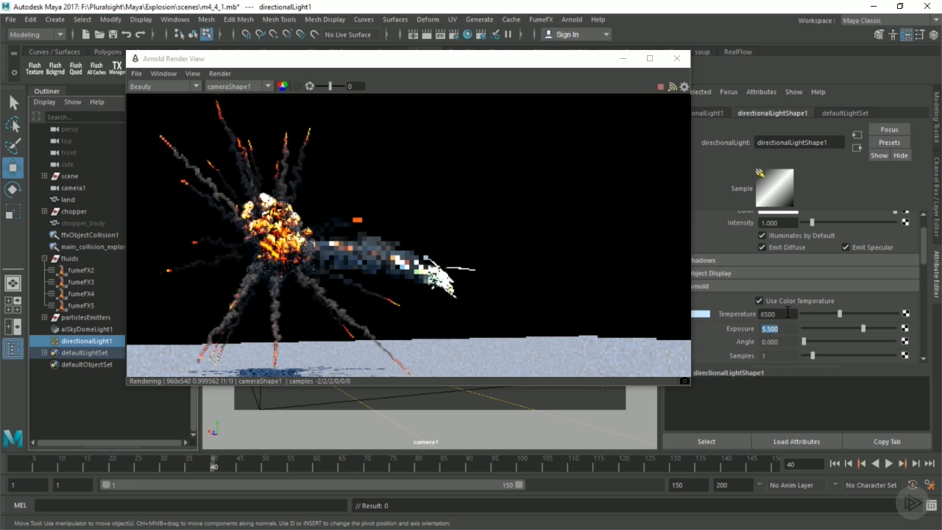
pyautogui.moveTo(788, 313); pyautogui.dragTo(738, 312)
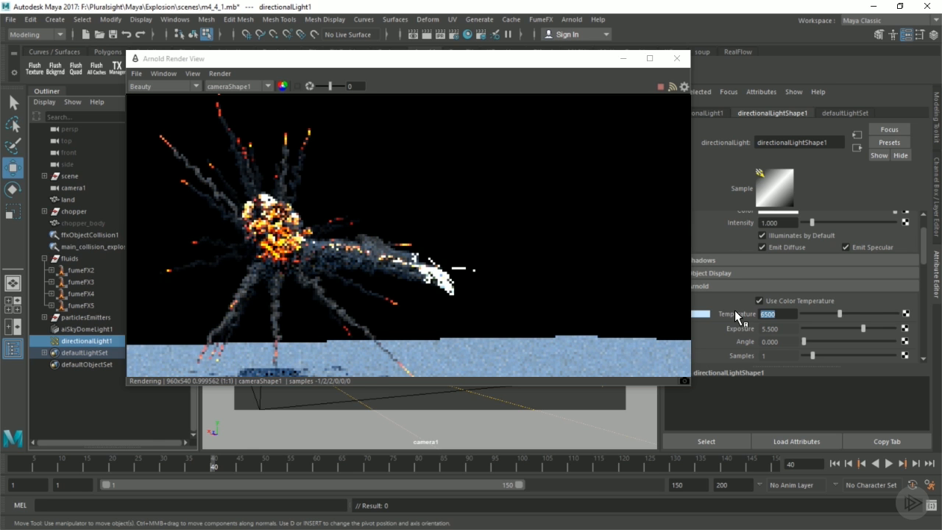
pyautogui.write('5000')
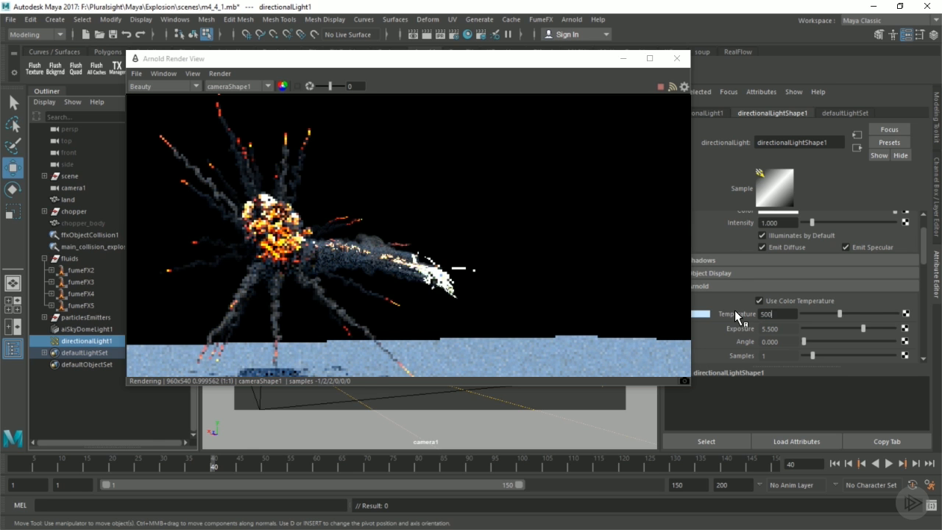
pyautogui.press('Return')
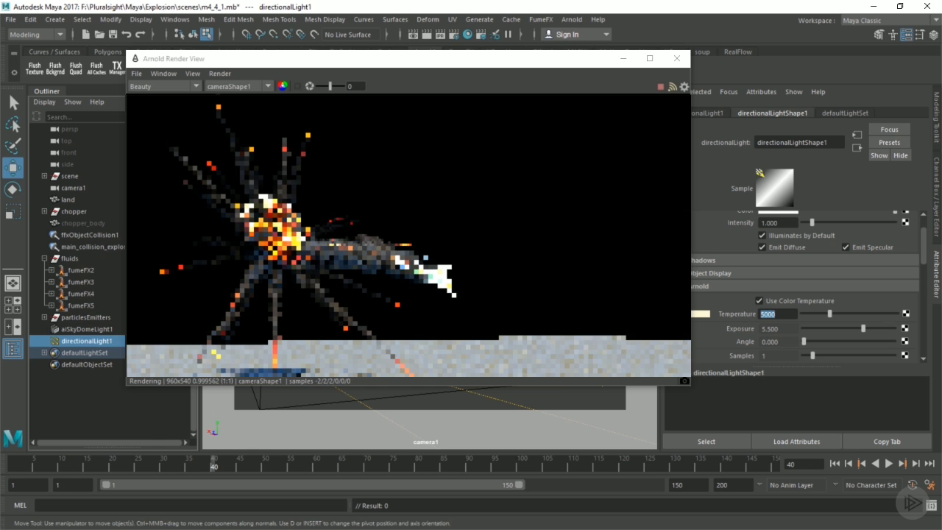